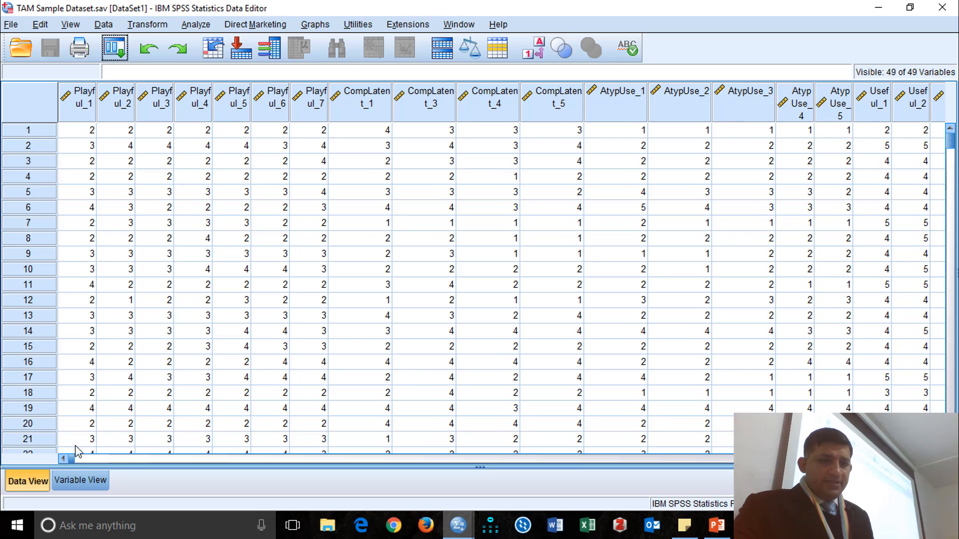
pyautogui.moveTo(74, 458); pyautogui.dragTo(452, 458)
pyautogui.moveTo(726, 433); pyautogui.dragTo(7, 417)
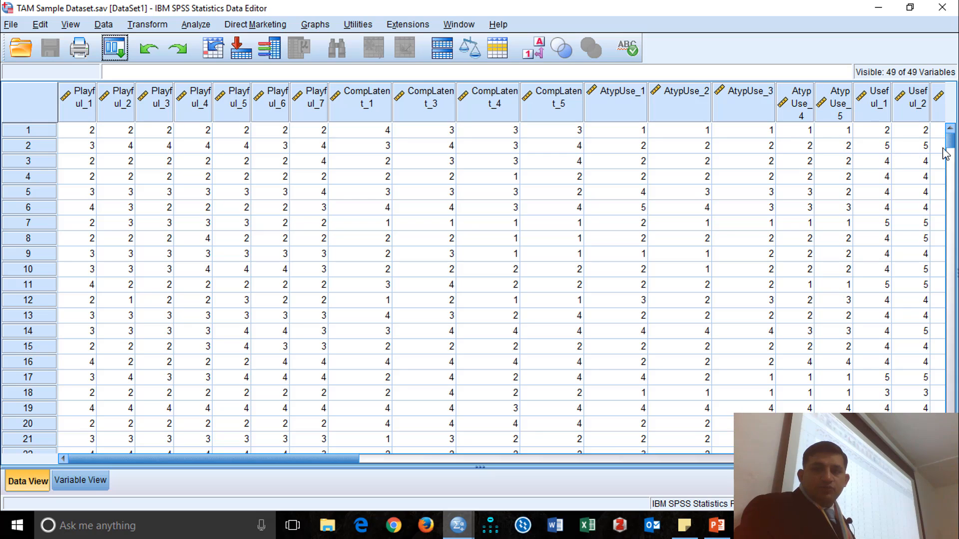
pyautogui.moveTo(951, 140)
pyautogui.mouseDown()
pyautogui.moveTo(951, 421)
pyautogui.moveTo(956, 132)
pyautogui.mouseUp()
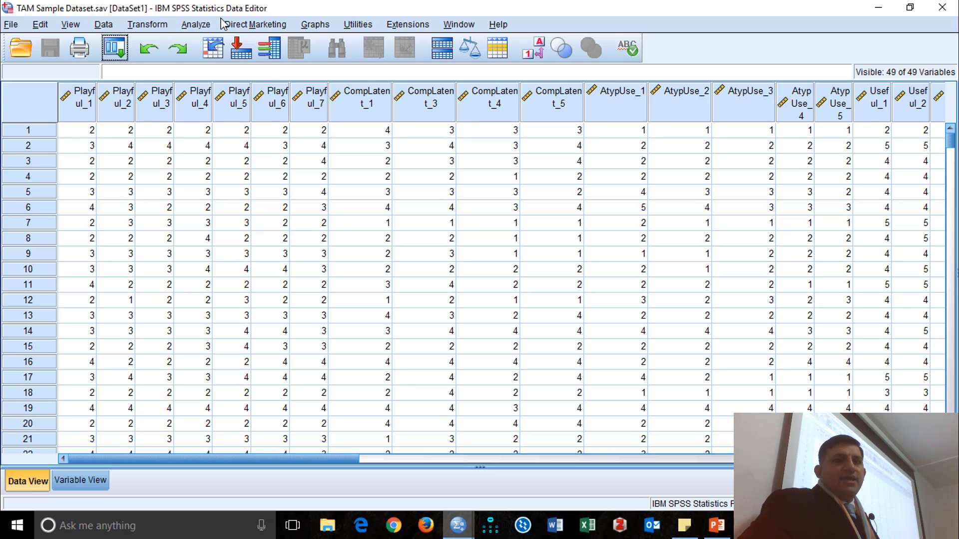
pyautogui.click(204, 32)
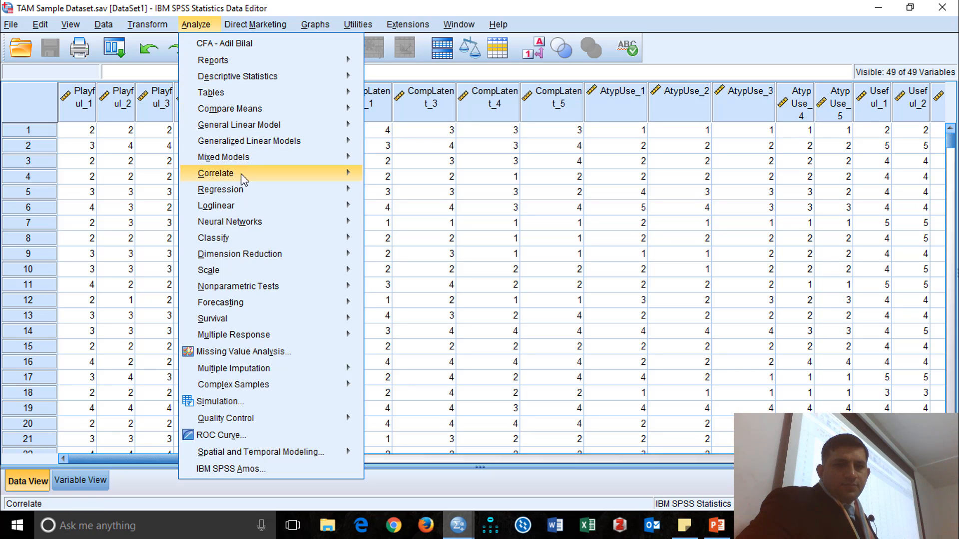
pyautogui.moveTo(247, 258)
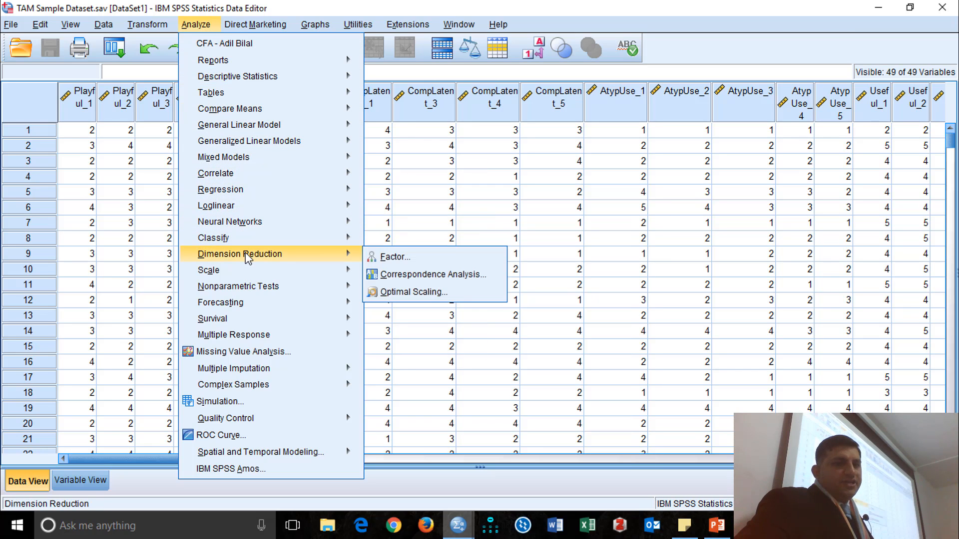
pyautogui.click(412, 262)
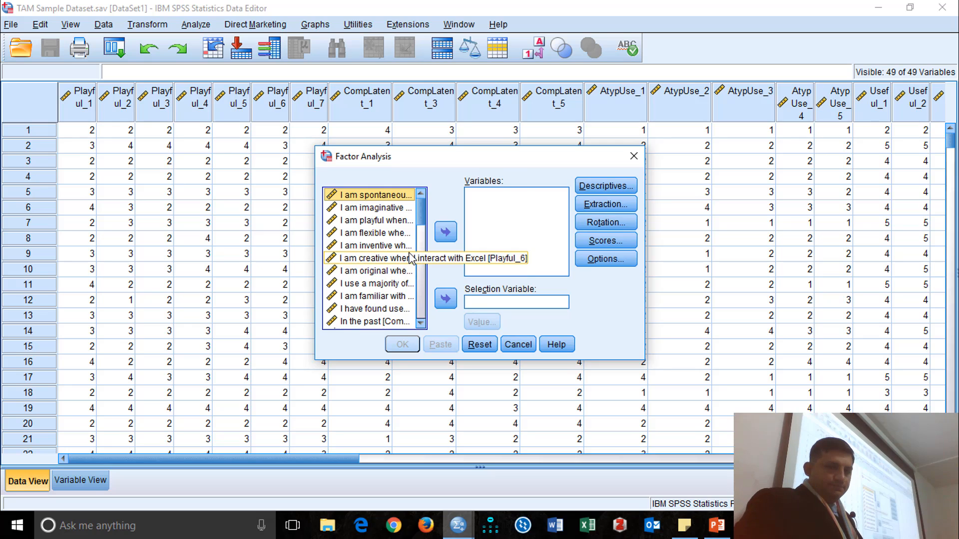
pyautogui.scroll(-8, 406, 250)
pyautogui.scroll(-3, 404, 245)
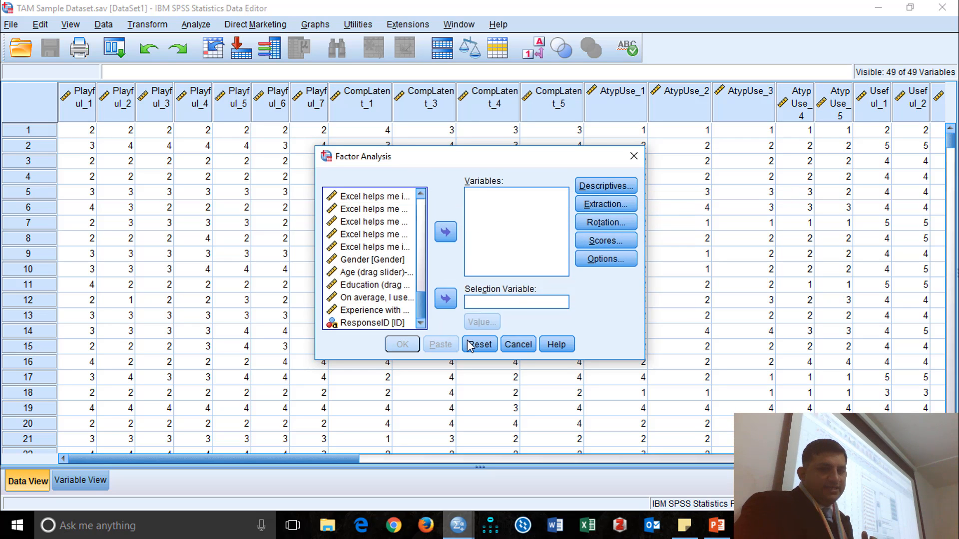
pyautogui.click(520, 345)
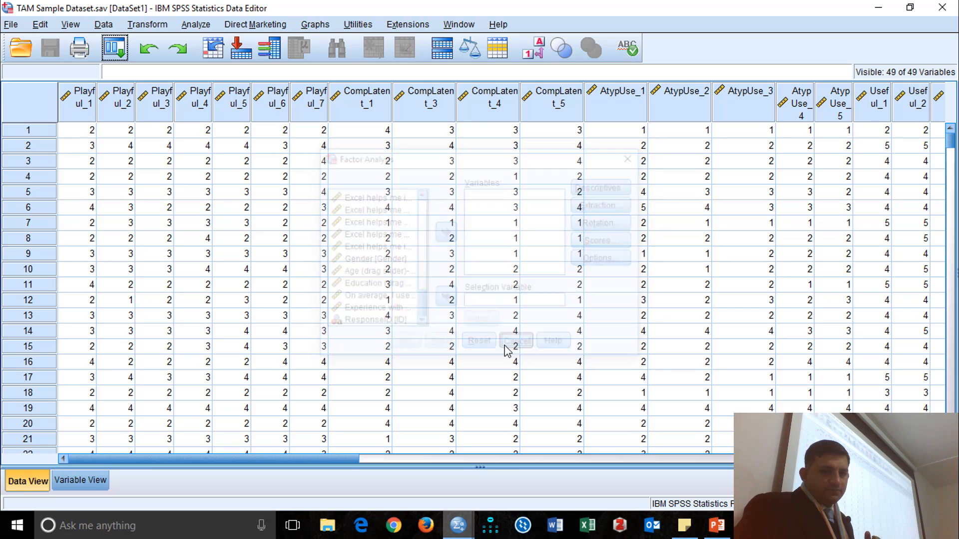
# Clear the Label entries of all variables in the variable definitions and return to the data.
pyautogui.click(85, 480)
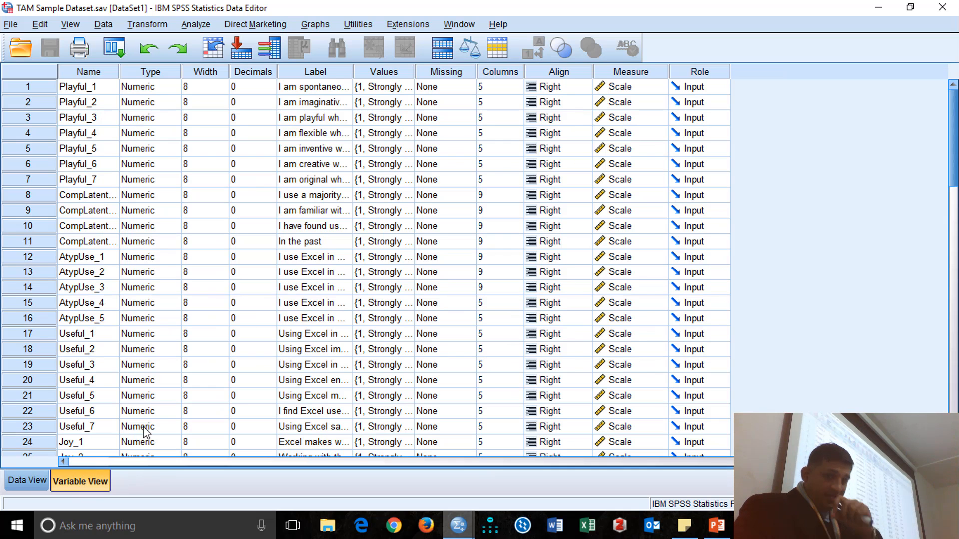
pyautogui.click(338, 74)
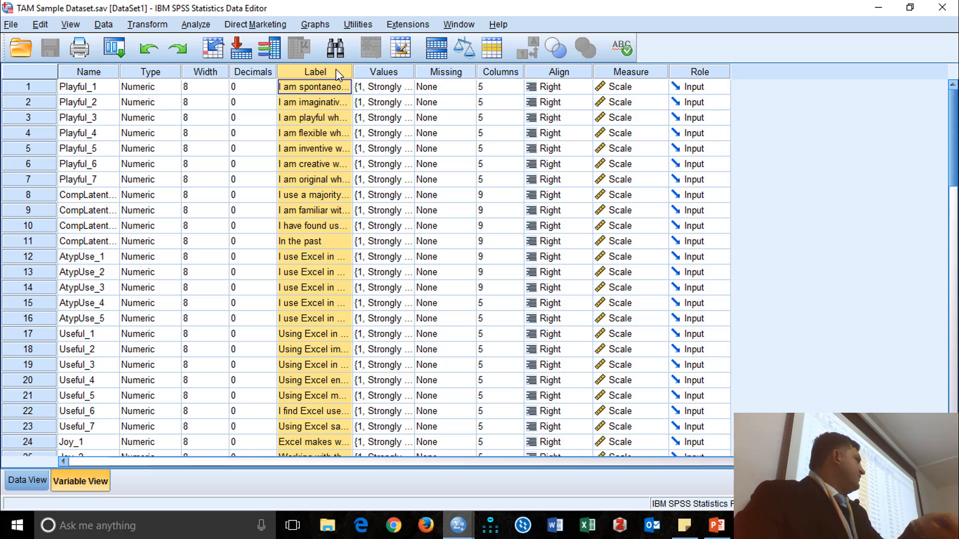
pyautogui.press('Delete')
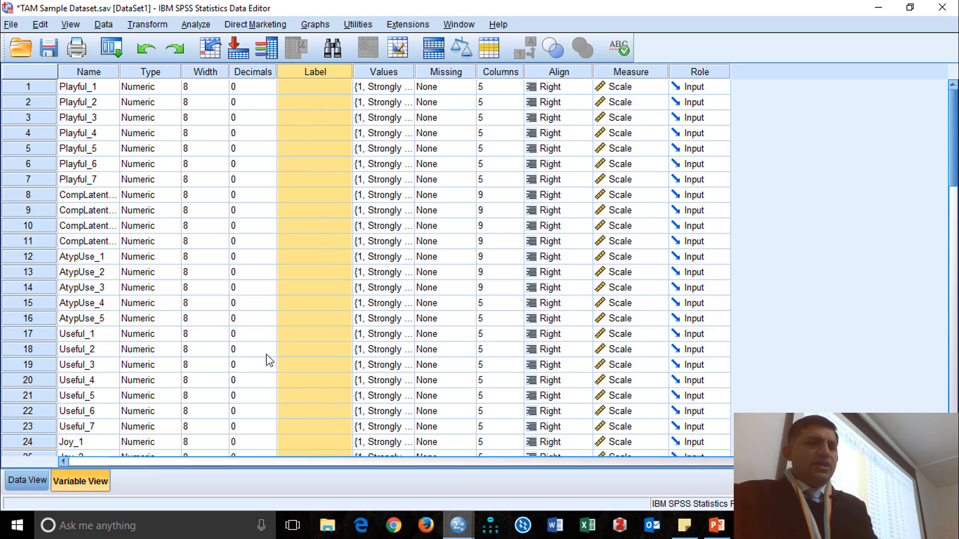
pyautogui.scroll(-6, 270, 354)
pyautogui.scroll(-7, 270, 355)
pyautogui.scroll(11, 265, 345)
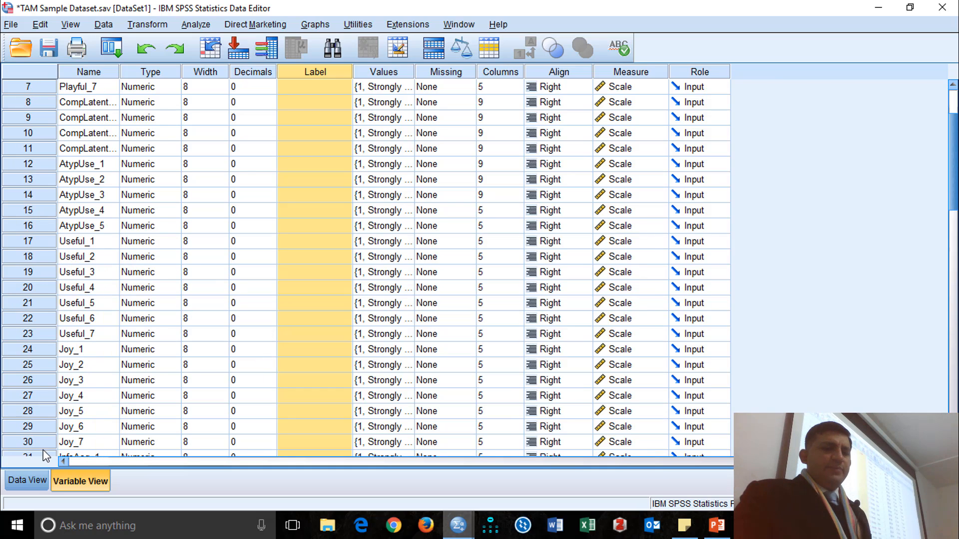
pyautogui.click(27, 480)
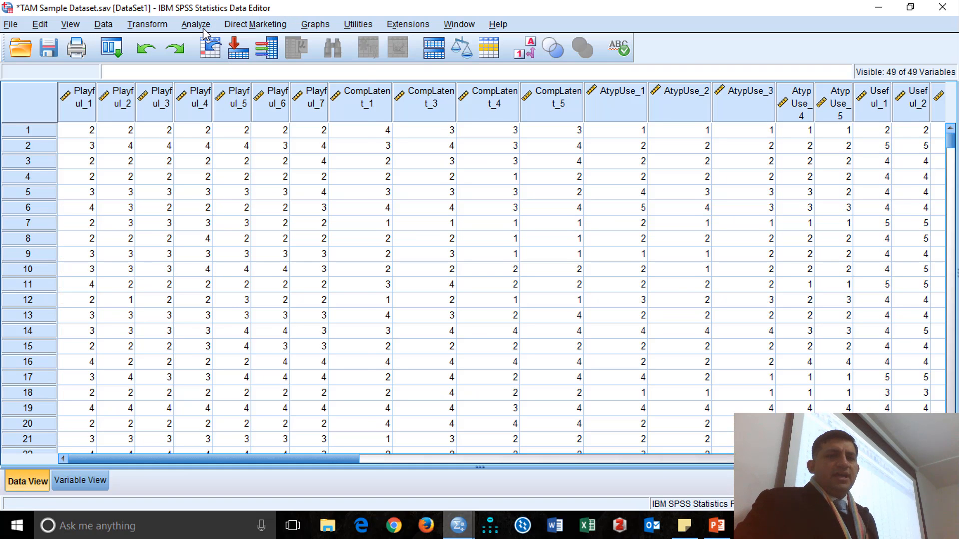
# Open the Factor Analysis setup from the dimension reduction procedures.
pyautogui.click(196, 24)
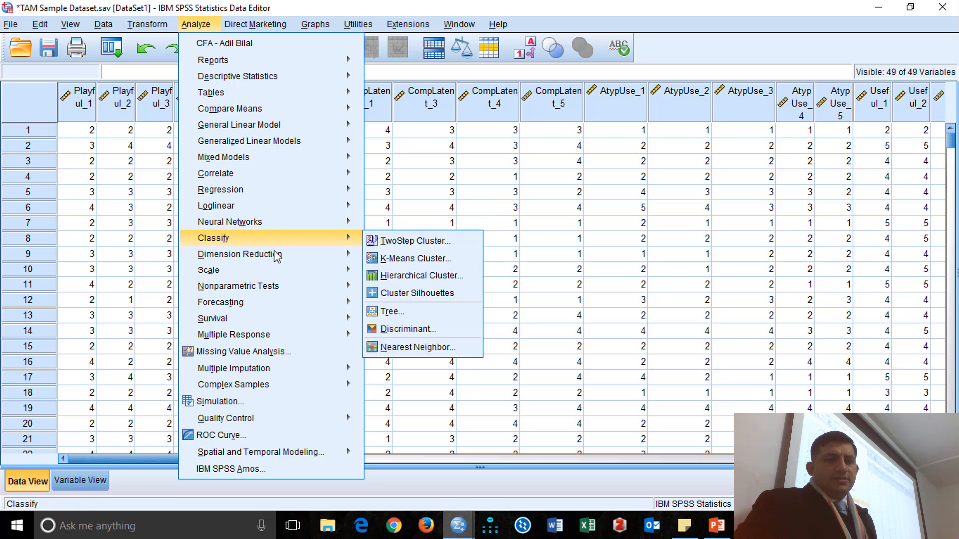
pyautogui.moveTo(284, 255)
pyautogui.click(393, 257)
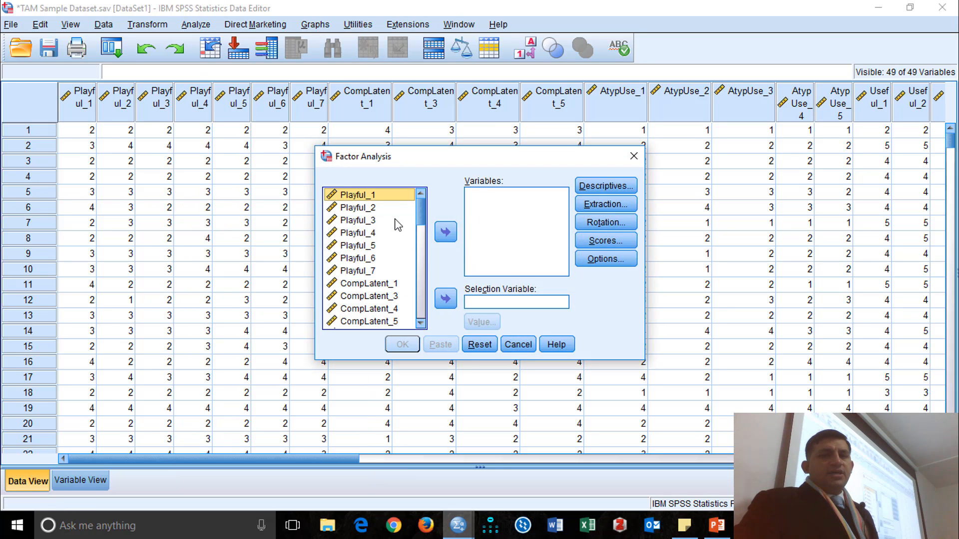
# Look through the available variables to see which item groups and demographic variables the factor analysis can use.
pyautogui.scroll(-1, 387, 220)
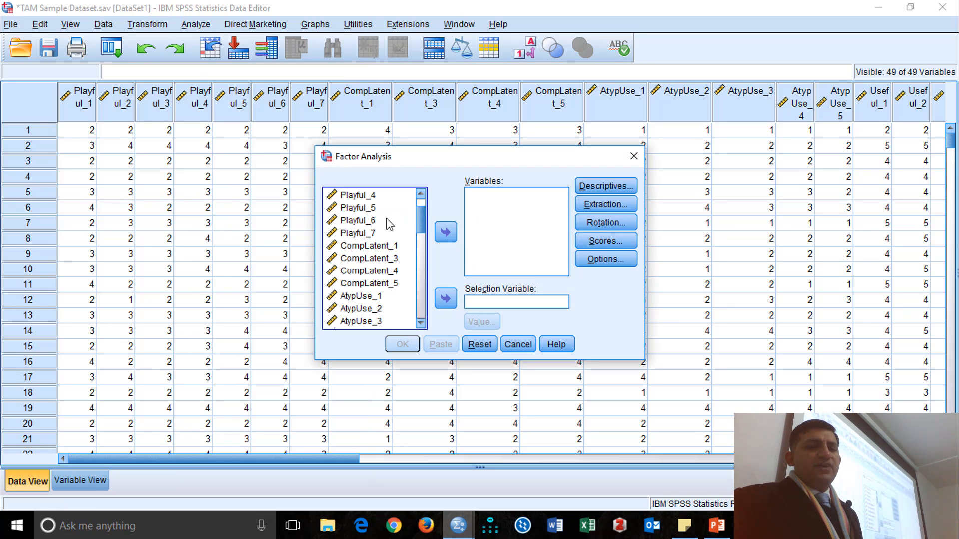
pyautogui.scroll(1, 390, 224)
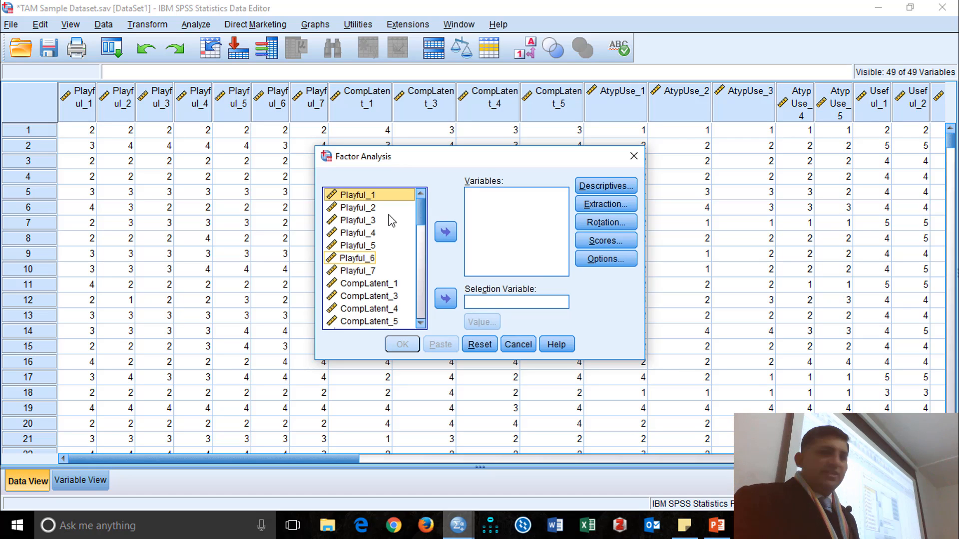
pyautogui.scroll(-1, 389, 231)
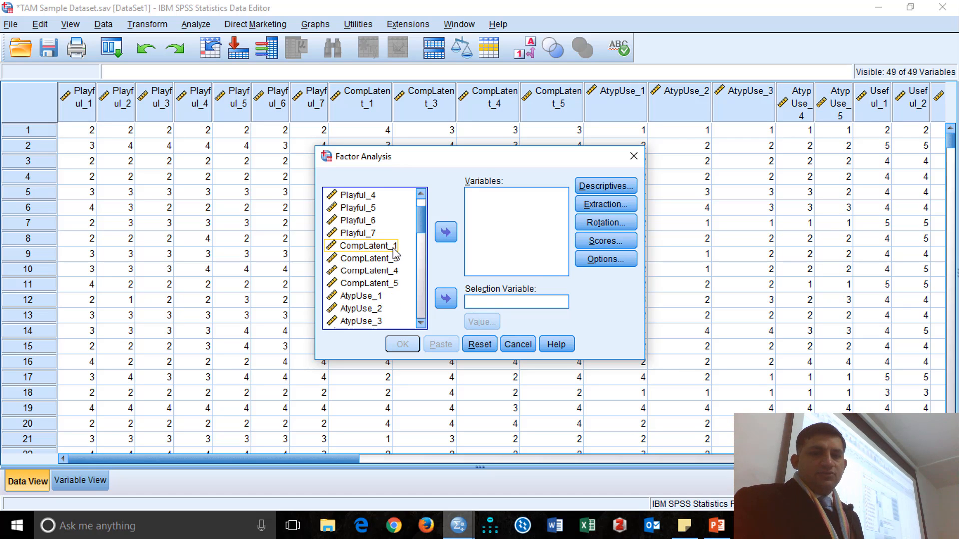
pyautogui.scroll(-1, 399, 259)
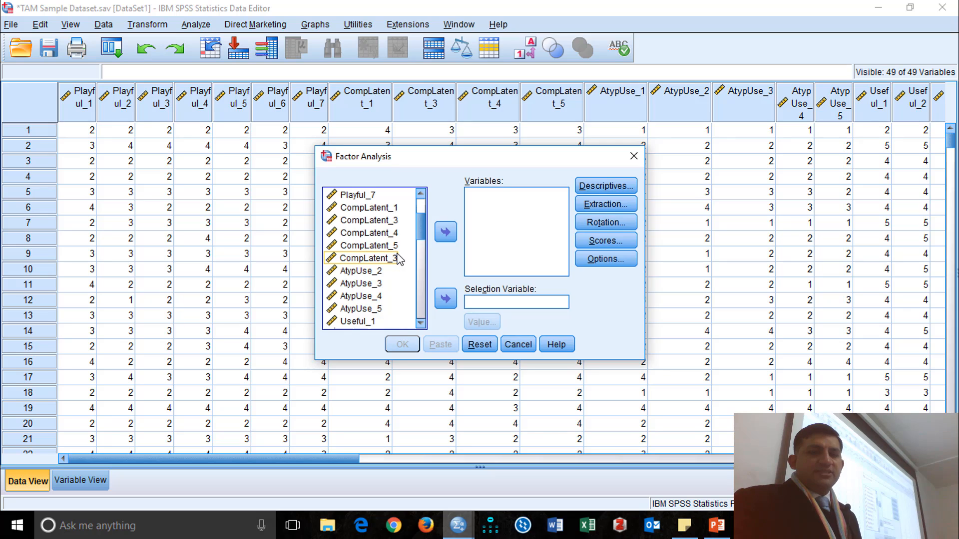
pyautogui.scroll(-1, 398, 258)
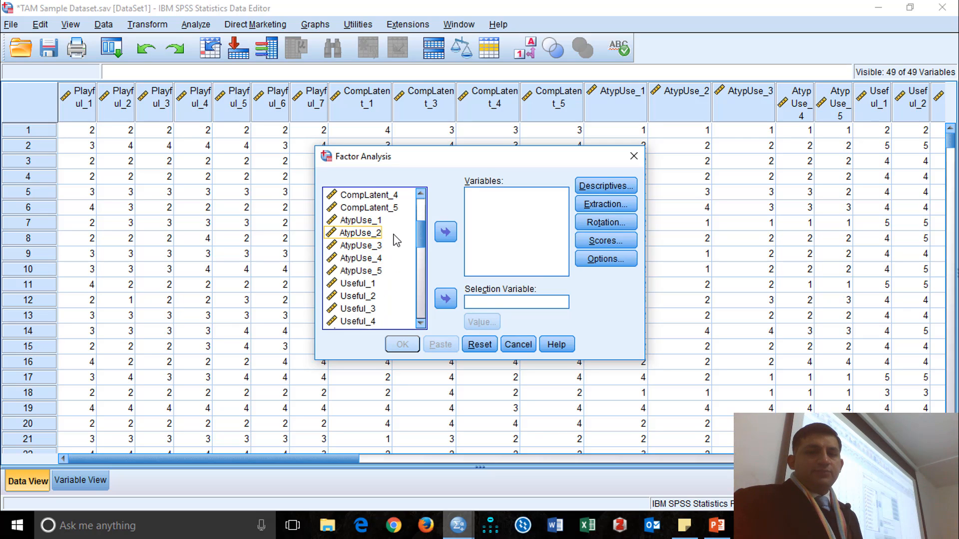
pyautogui.scroll(-1, 395, 260)
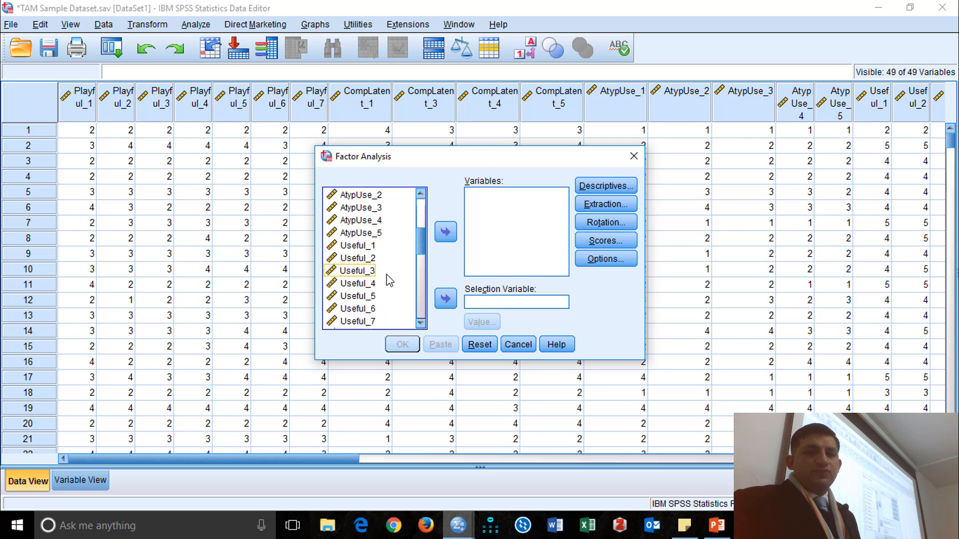
pyautogui.scroll(-3, 389, 281)
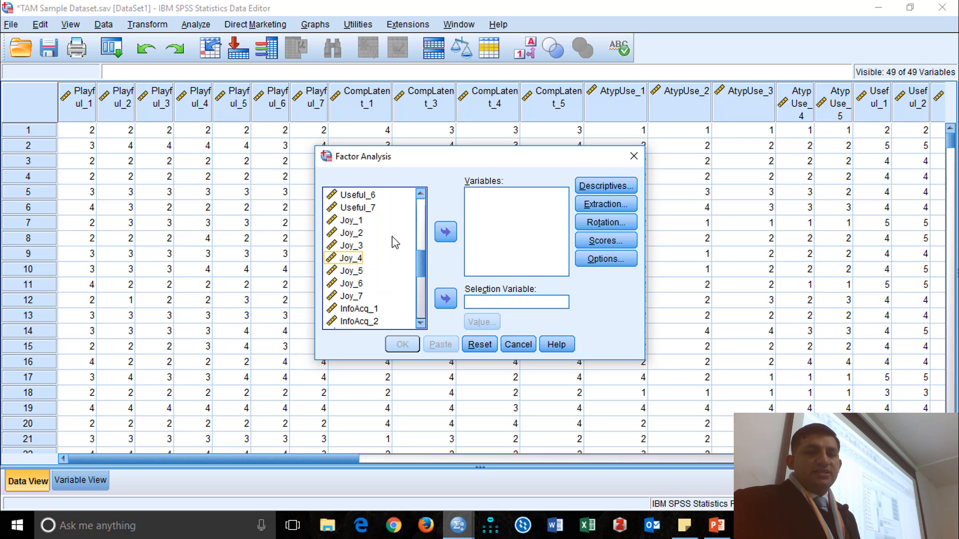
pyautogui.scroll(-1, 395, 243)
pyautogui.scroll(-1, 391, 261)
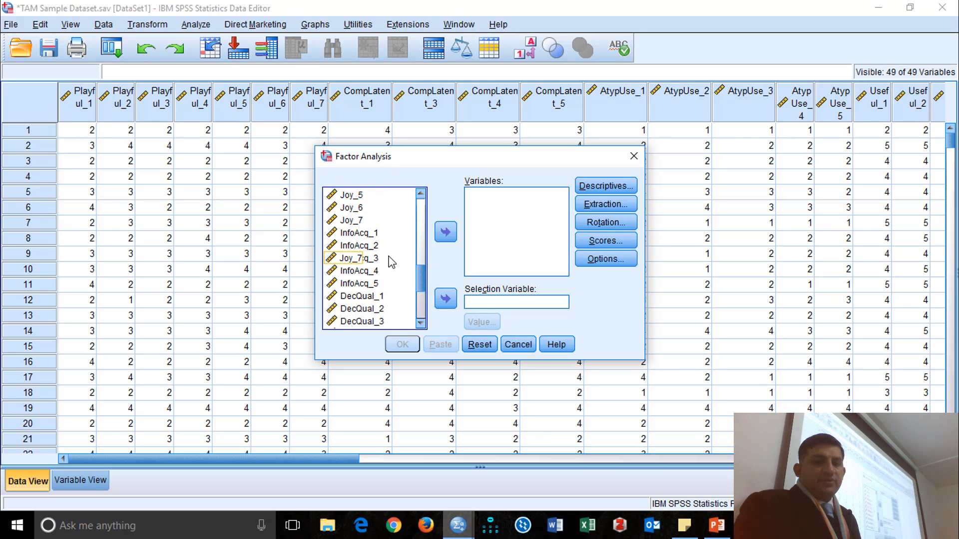
pyautogui.scroll(-4, 392, 262)
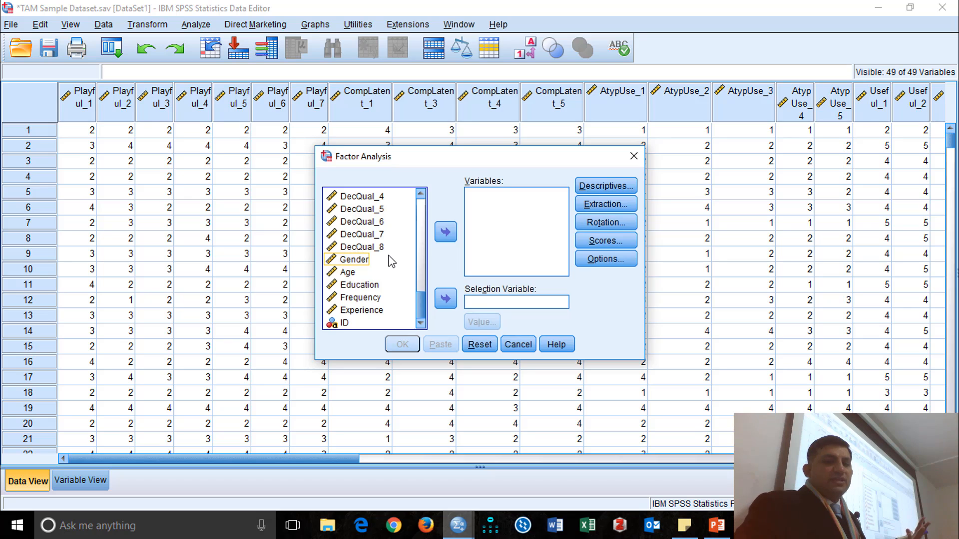
pyautogui.scroll(2, 392, 262)
pyautogui.scroll(10, 391, 260)
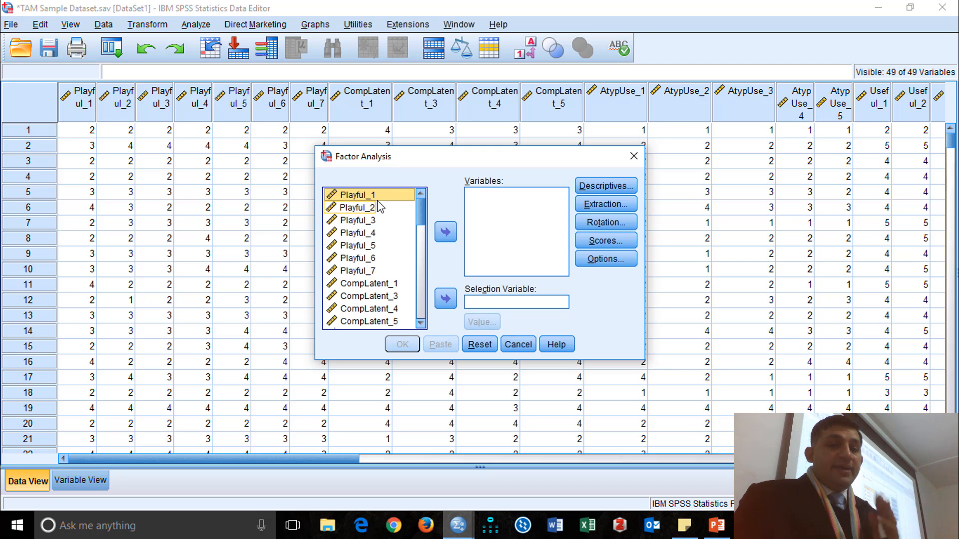
# Add all items from Playful_1 through DecQual_8 as factor analysis variables, leaving out Gender, Age, Education, Frequency, Experience and ID.
pyautogui.keyDown('shift'); pyautogui.click(358, 271); pyautogui.keyUp('shift')
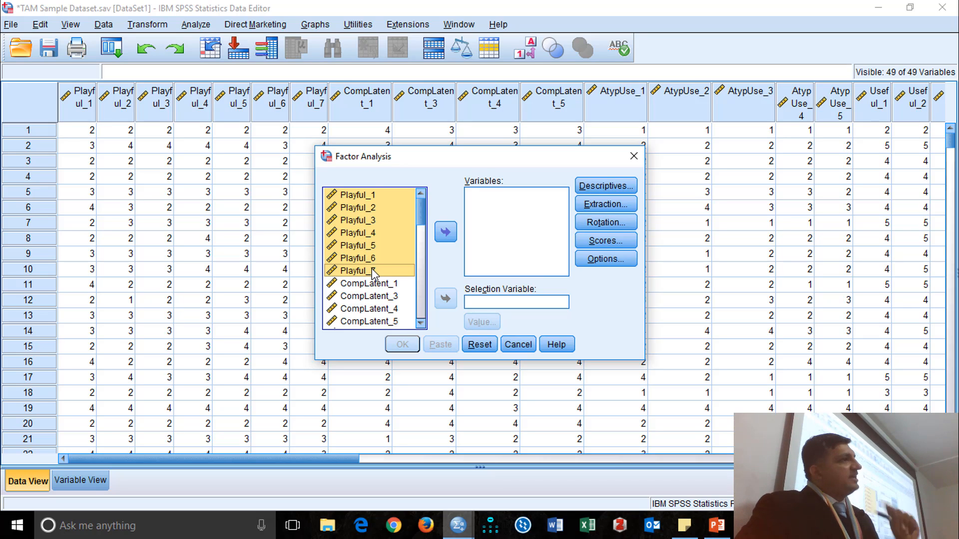
pyautogui.scroll(-7, 375, 272)
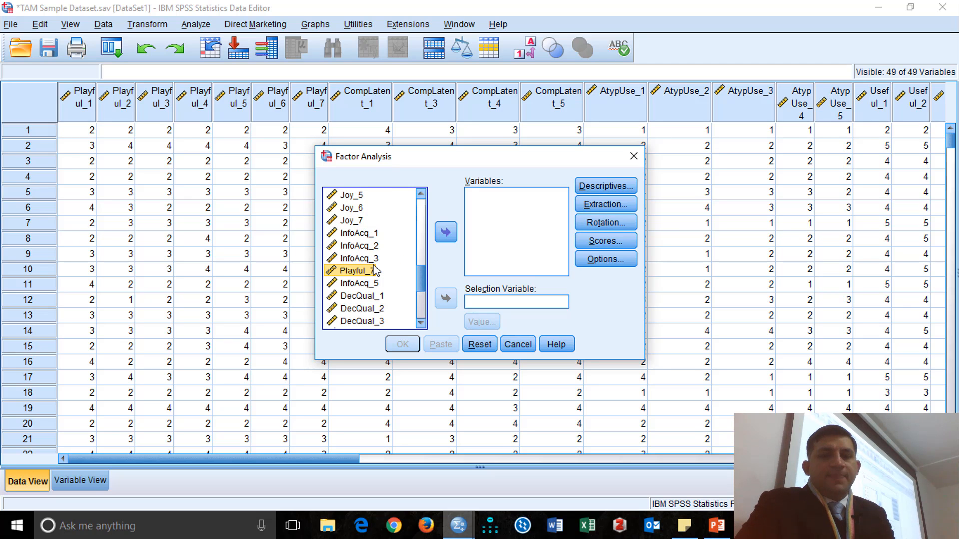
pyautogui.scroll(-4, 374, 273)
pyautogui.keyDown('shift'); pyautogui.click(362, 246); pyautogui.keyUp('shift')
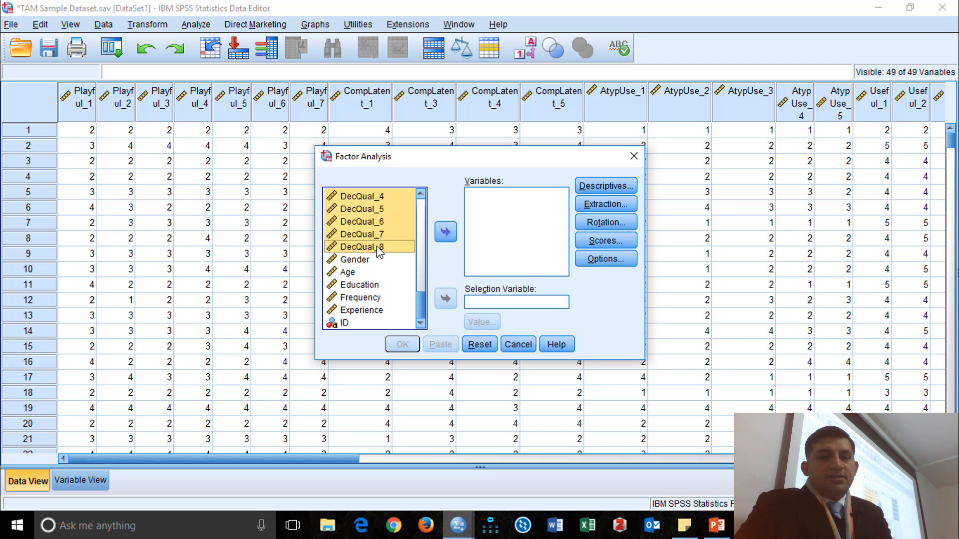
pyautogui.click(444, 234)
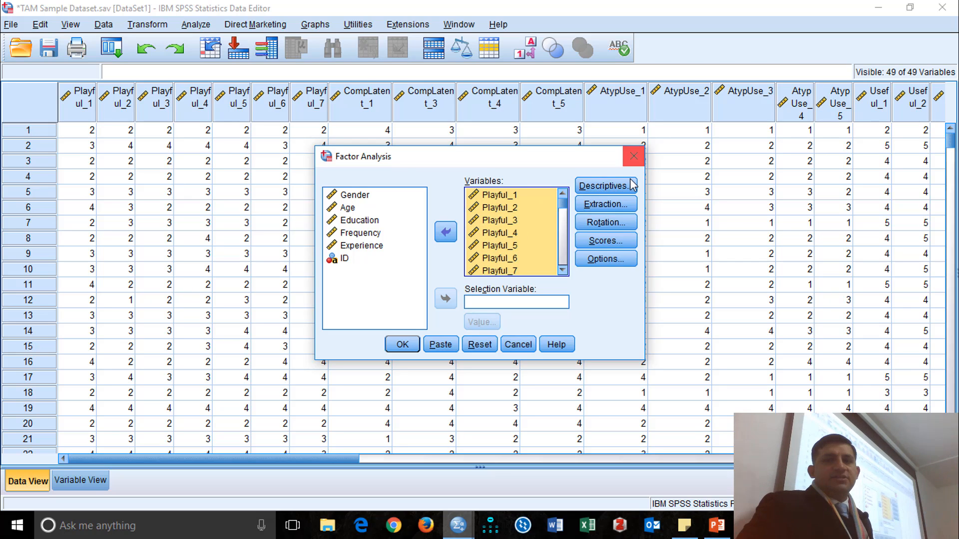
# Enable univariate descriptives and the correlation matrix's coefficients, significance levels, determinant, inverse, reproduced, and KMO and Bartlett's test options.
pyautogui.click(605, 186)
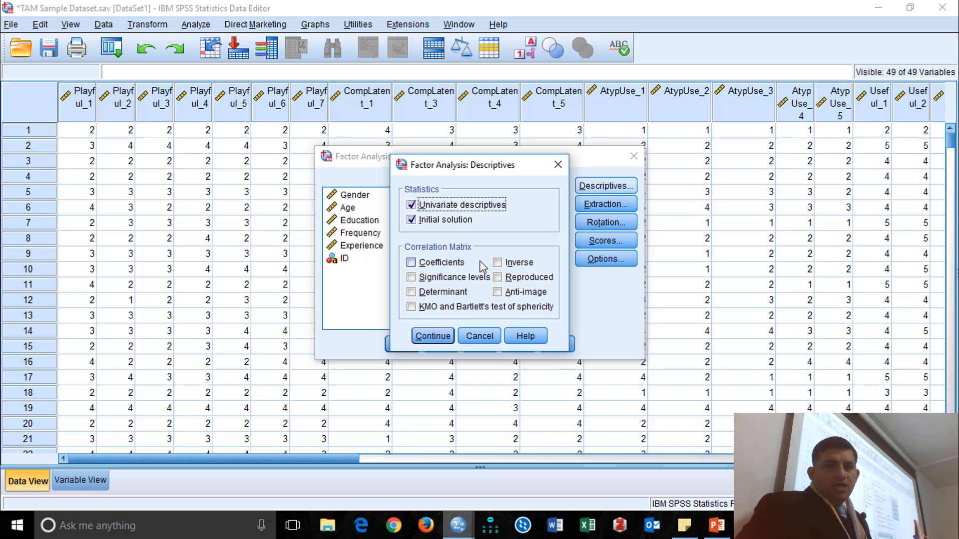
pyautogui.click(446, 265)
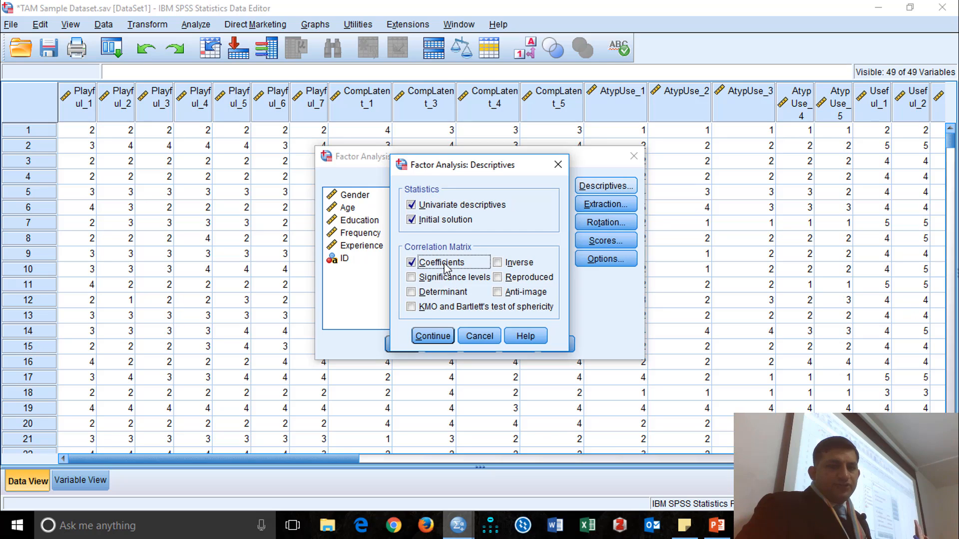
pyautogui.click(444, 307)
pyautogui.click(535, 281)
pyautogui.click(519, 263)
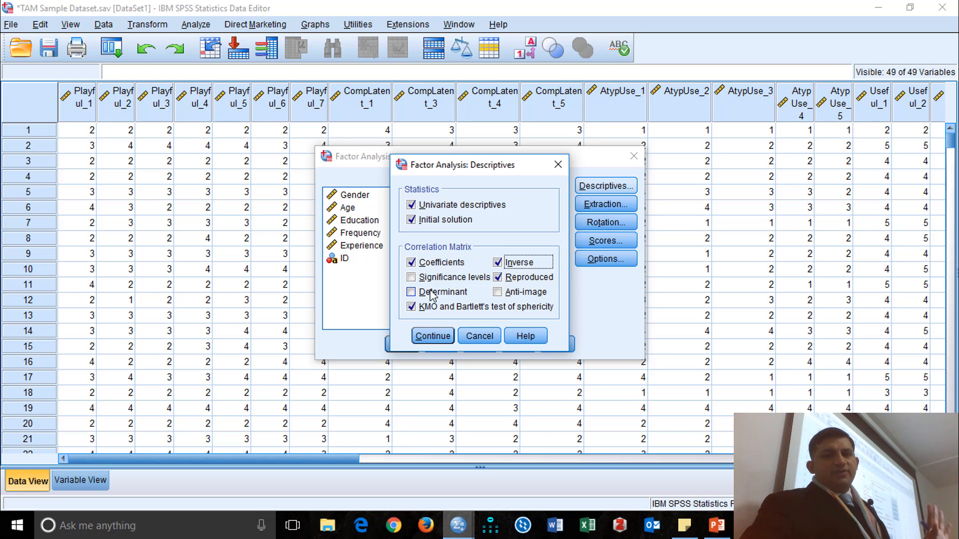
pyautogui.click(432, 280)
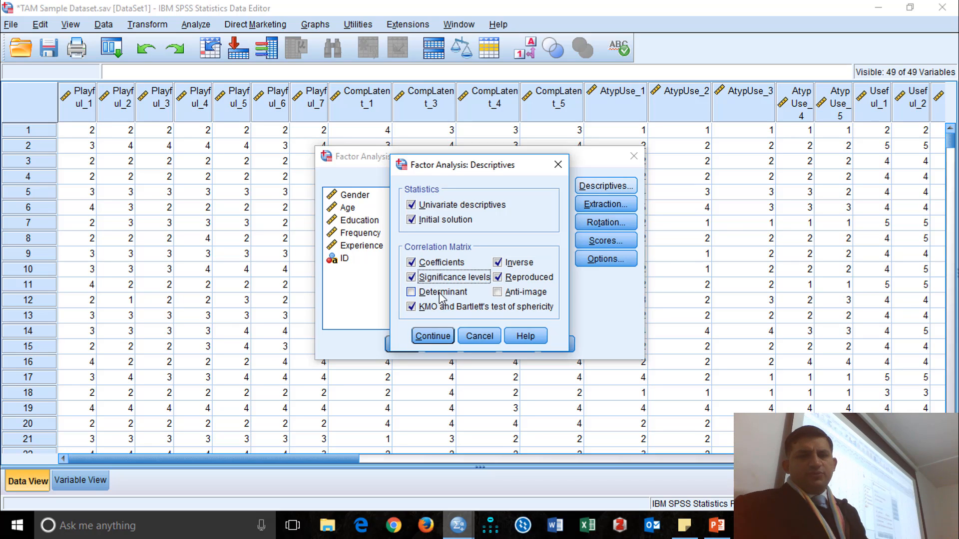
pyautogui.click(442, 293)
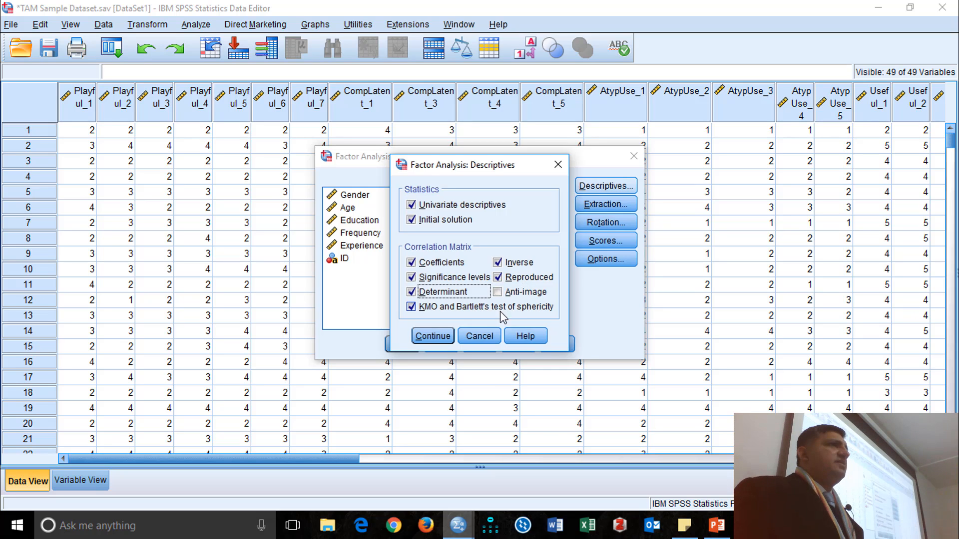
pyautogui.click(427, 336)
# Set extraction to principal components on the correlation matrix, retaining eigenvalues greater than 1 and displaying the unrotated solution and scree plot.
pyautogui.click(605, 203)
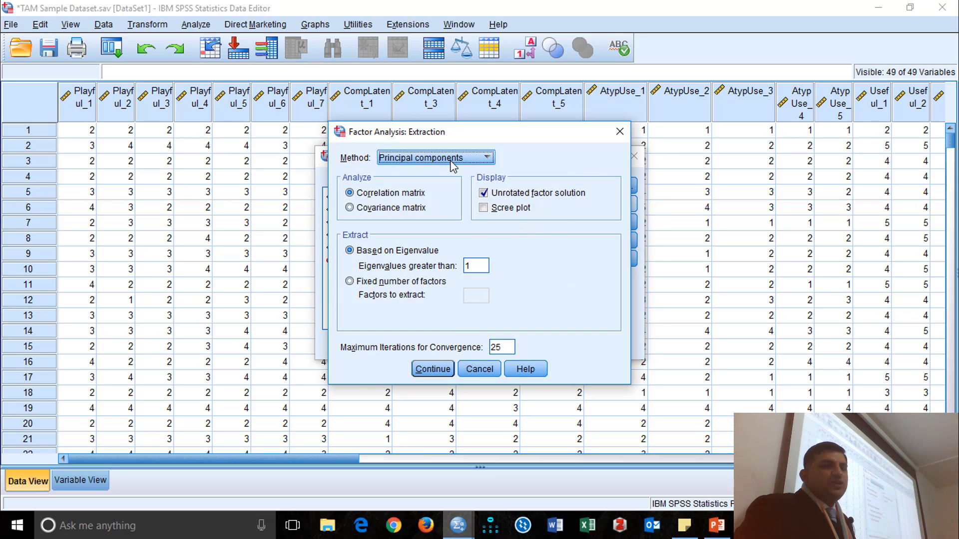
pyautogui.click(448, 168)
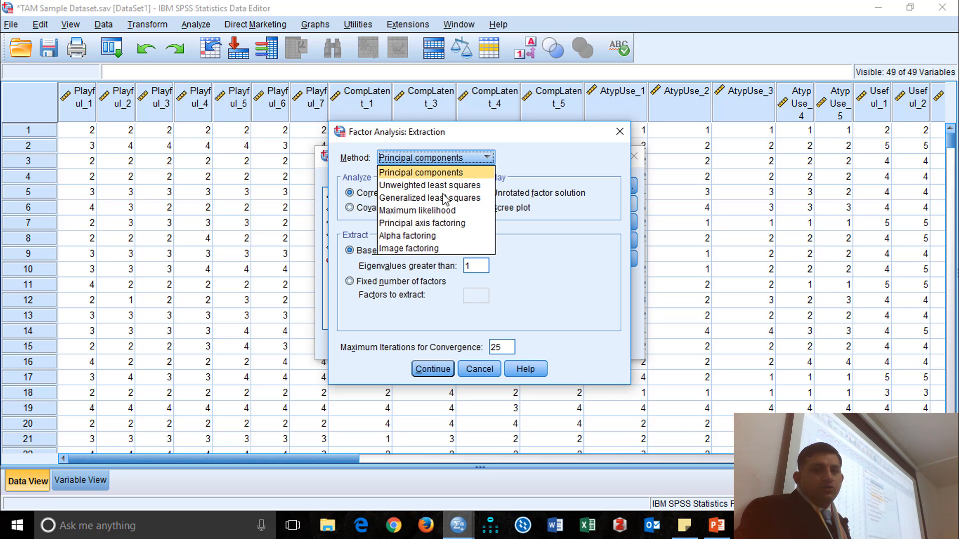
pyautogui.click(449, 173)
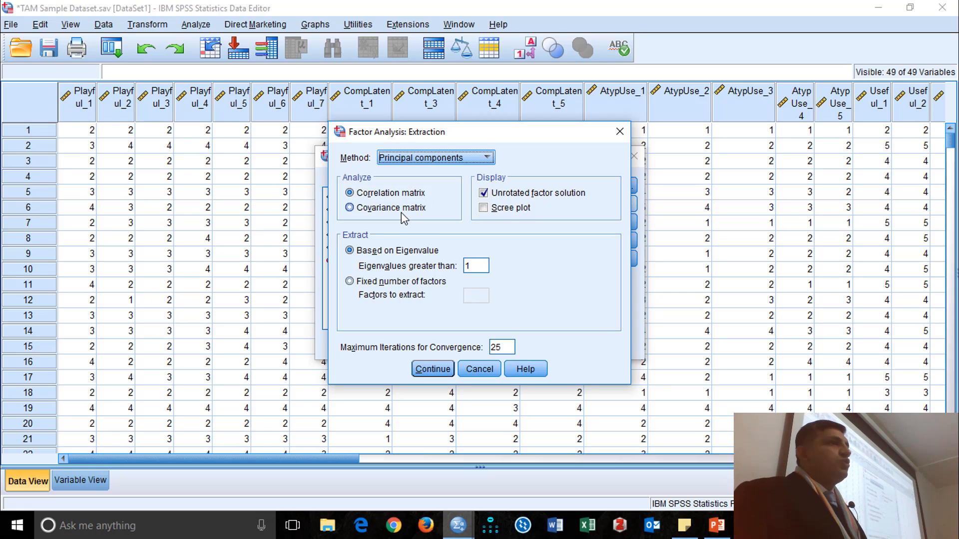
pyautogui.click(521, 213)
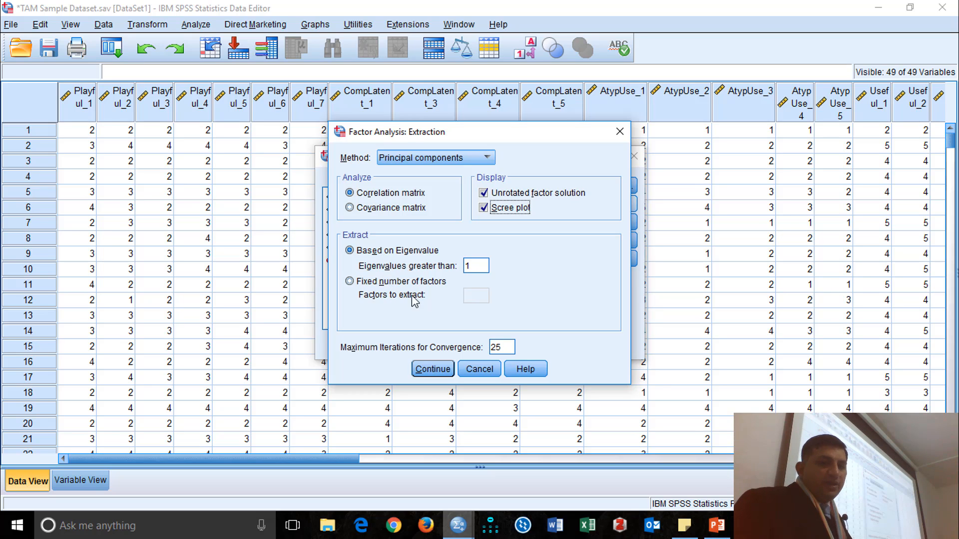
pyautogui.click(405, 281)
pyautogui.click(485, 295)
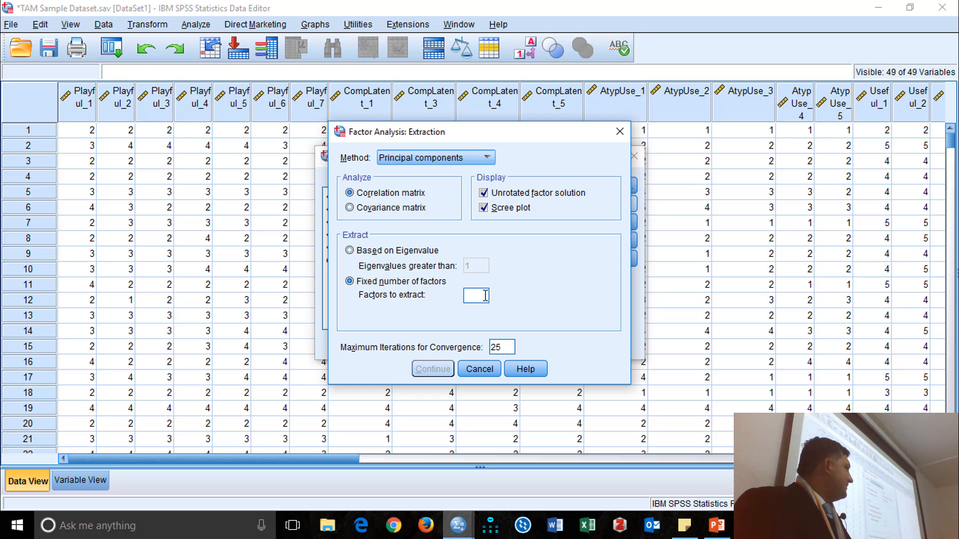
pyautogui.click(418, 252)
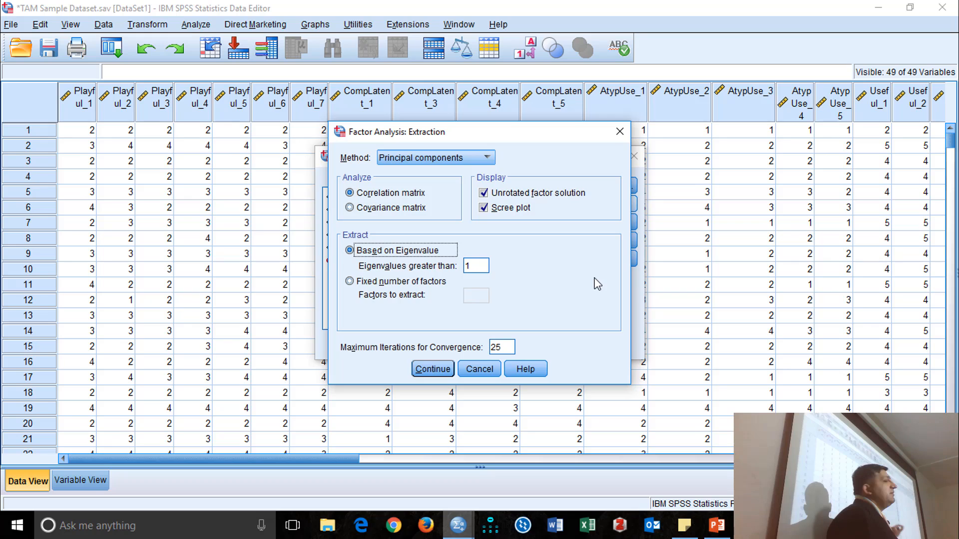
pyautogui.click(432, 369)
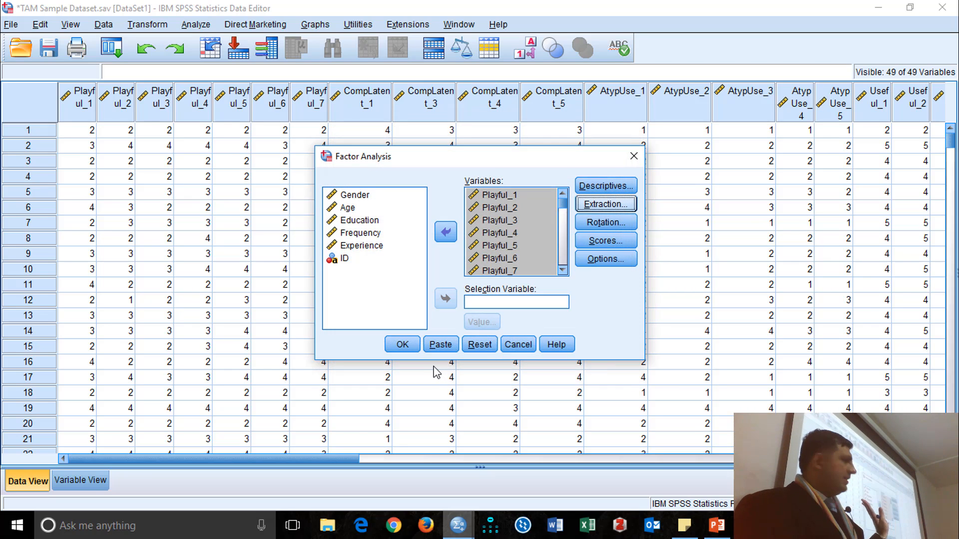
# Set the factor rotation to Varimax and display the rotated solution and loading plots.
pyautogui.click(606, 222)
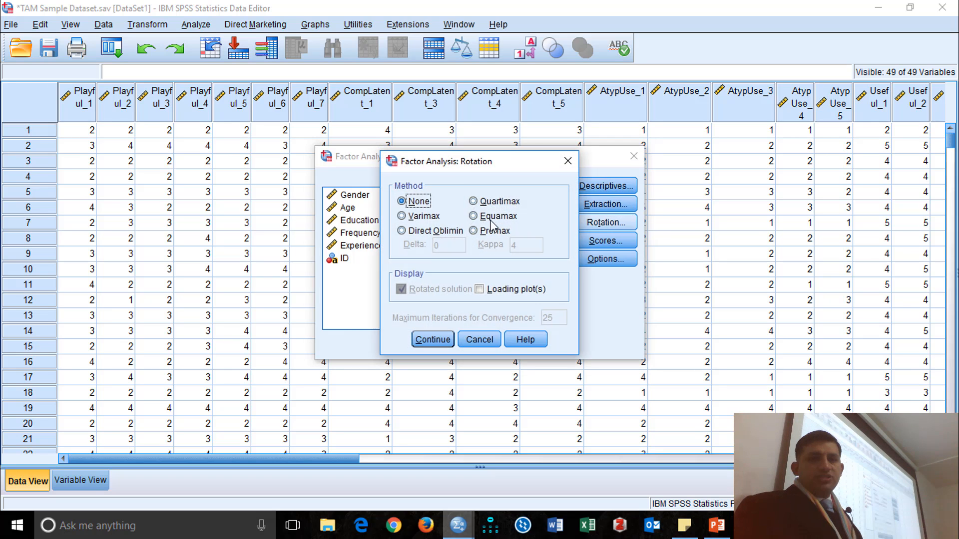
pyautogui.click(424, 217)
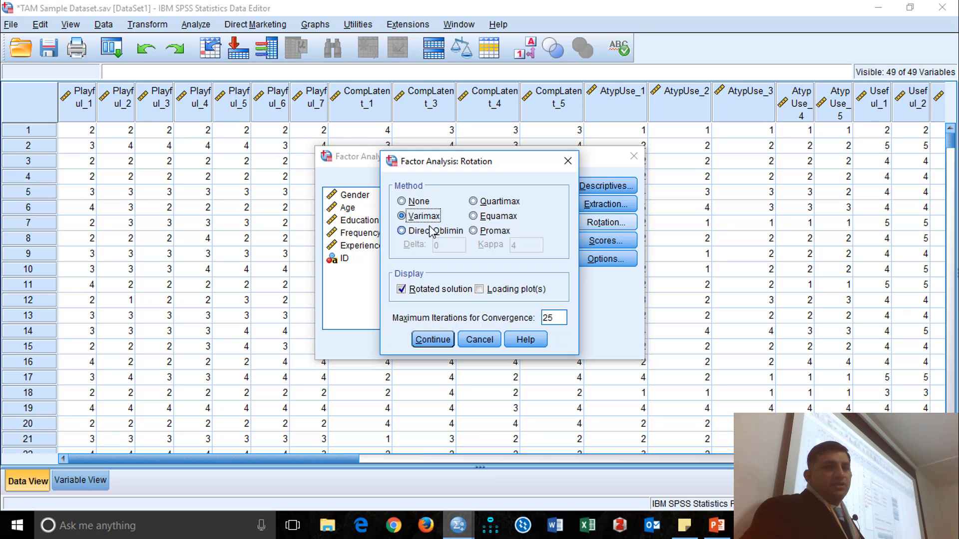
pyautogui.click(504, 295)
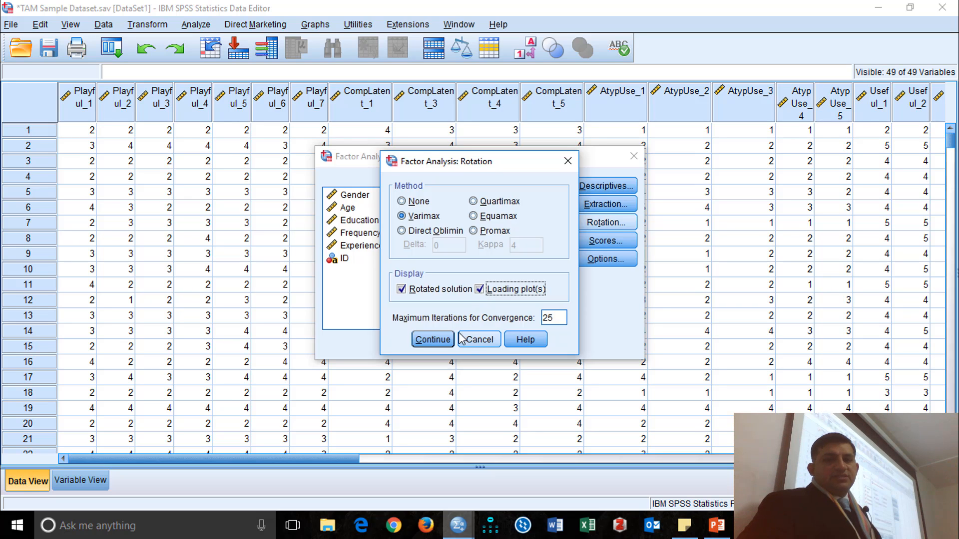
pyautogui.click(437, 339)
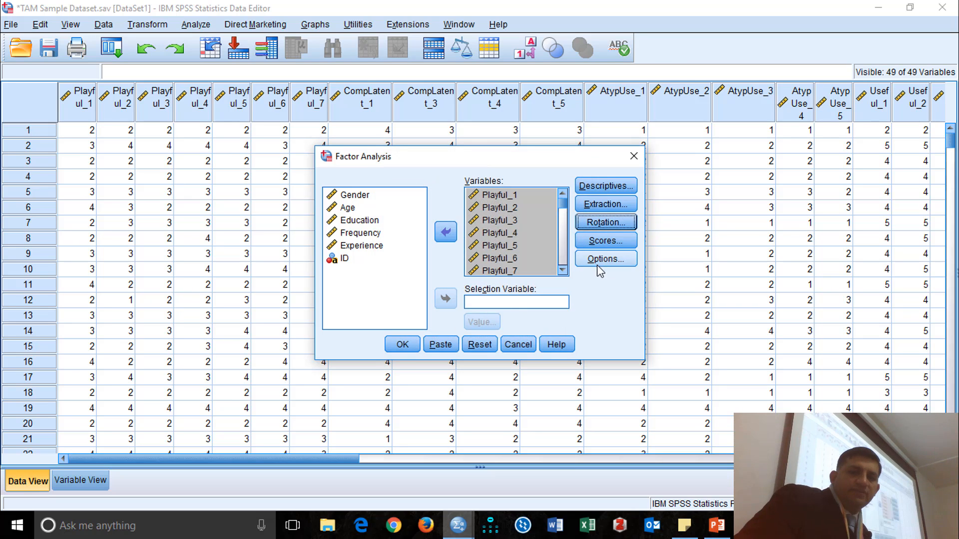
# Check the factor score and missing-value options, leave them at their defaults, and run the factor analysis.
pyautogui.click(607, 242)
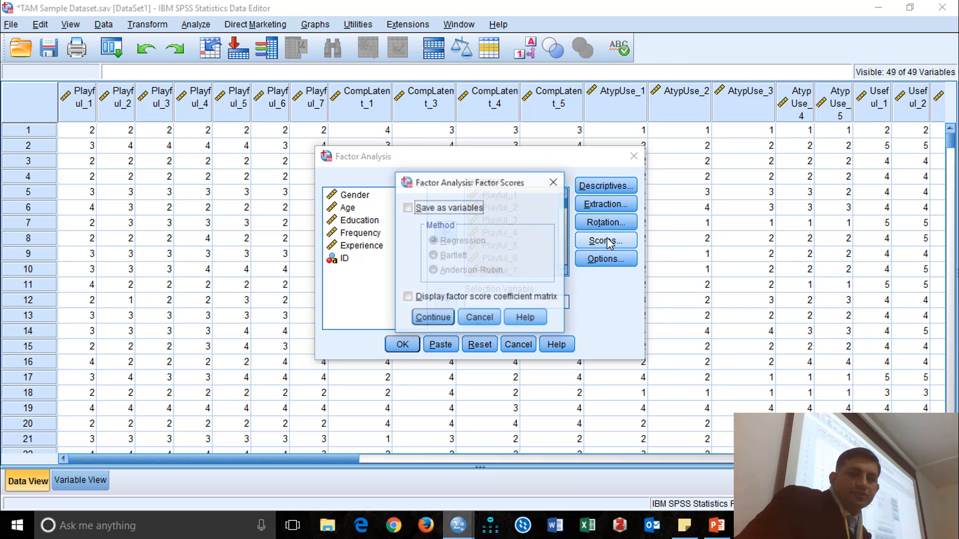
pyautogui.click(480, 319)
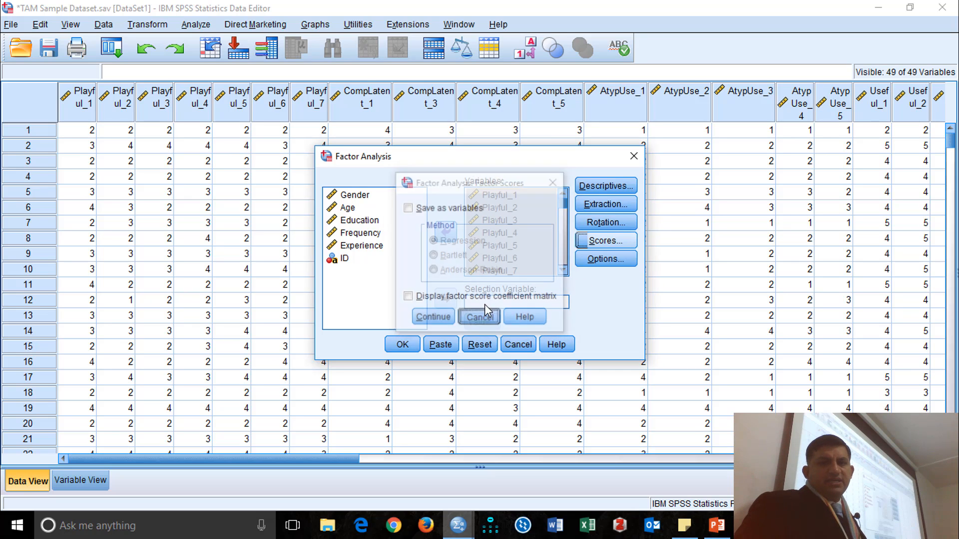
pyautogui.click(606, 259)
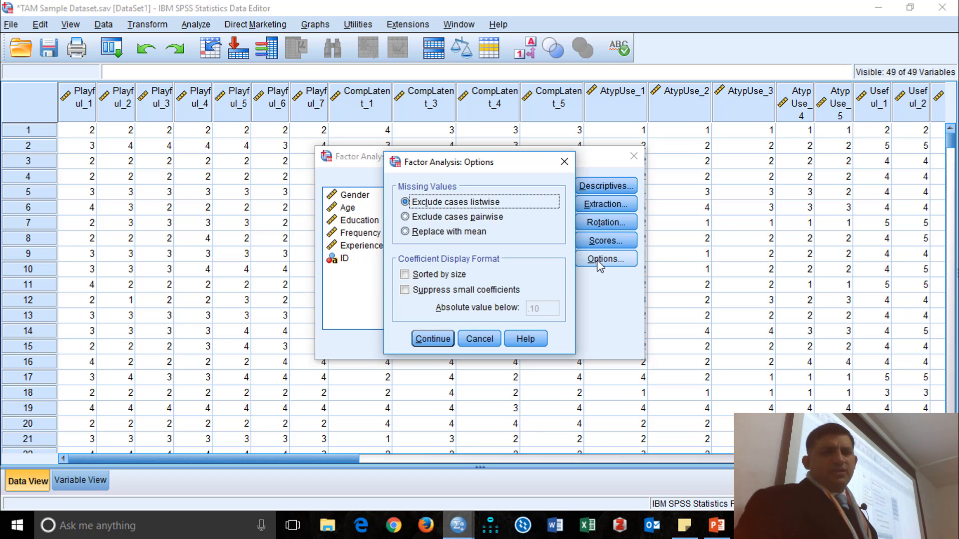
pyautogui.click(439, 339)
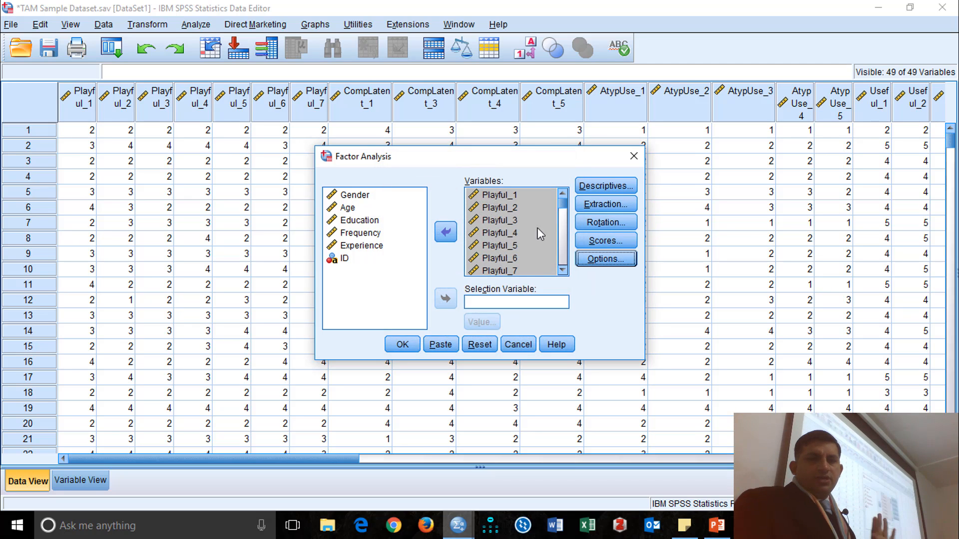
pyautogui.click(403, 345)
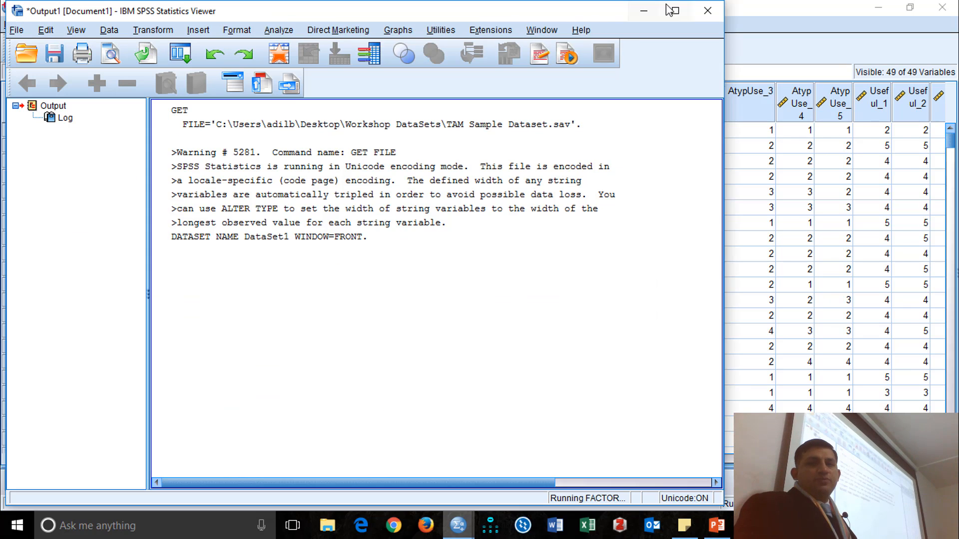
# Maximize the output window and review the title, notes, active dataset entry and Descriptive Statistics table through DecQual_8.
pyautogui.click(672, 10)
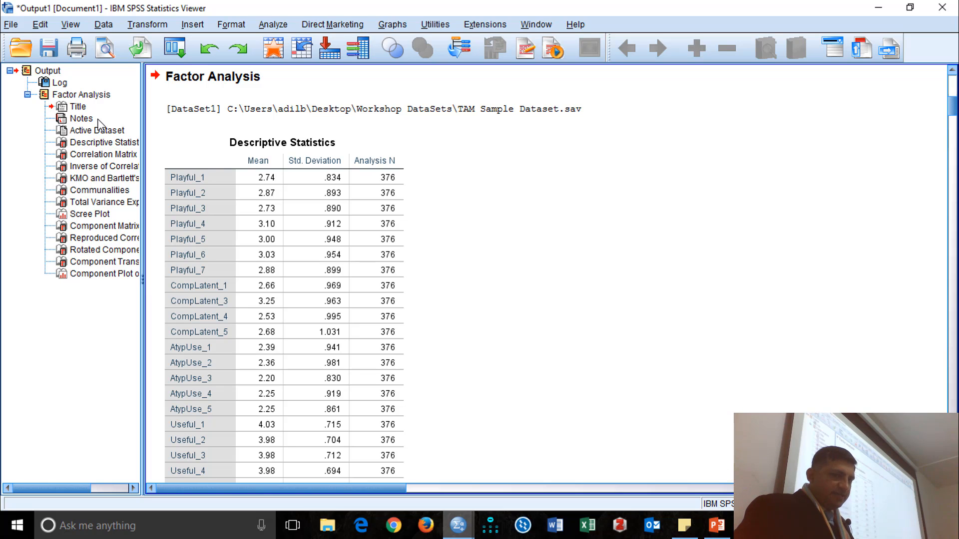
pyautogui.click(75, 108)
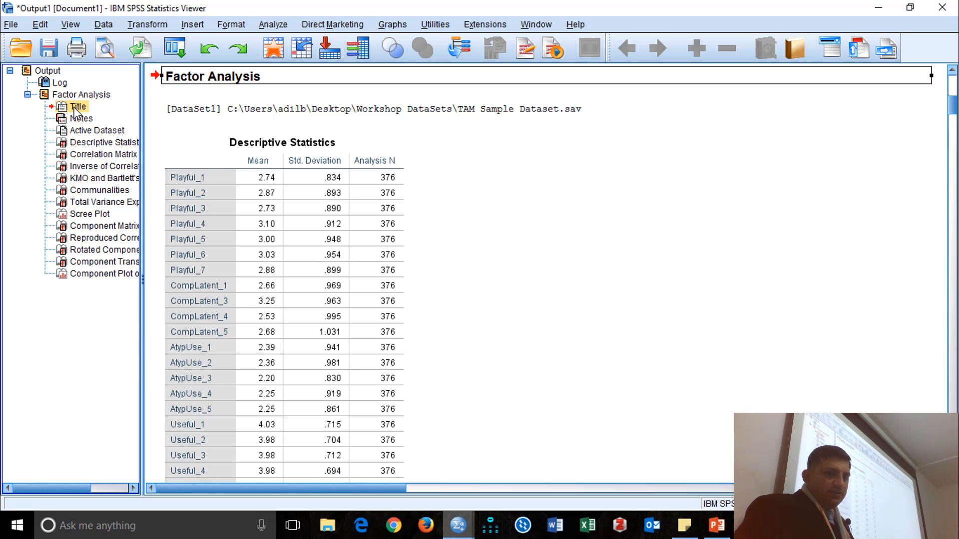
pyautogui.click(80, 119)
pyautogui.click(96, 132)
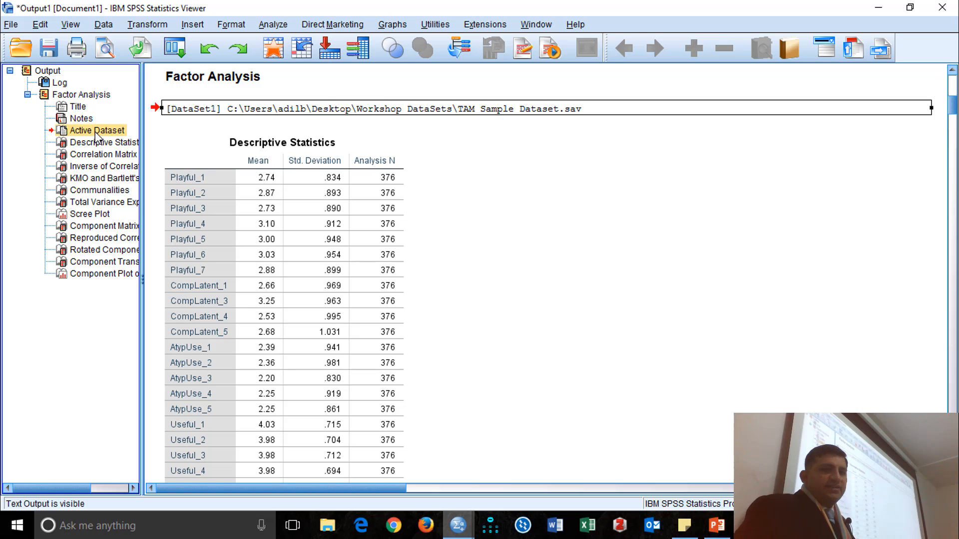
pyautogui.click(99, 145)
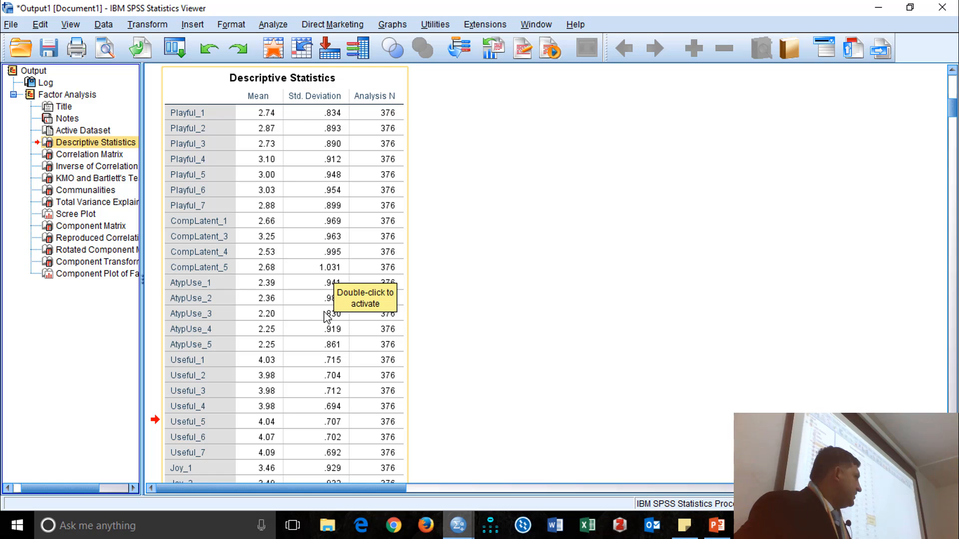
pyautogui.scroll(-5, 383, 244)
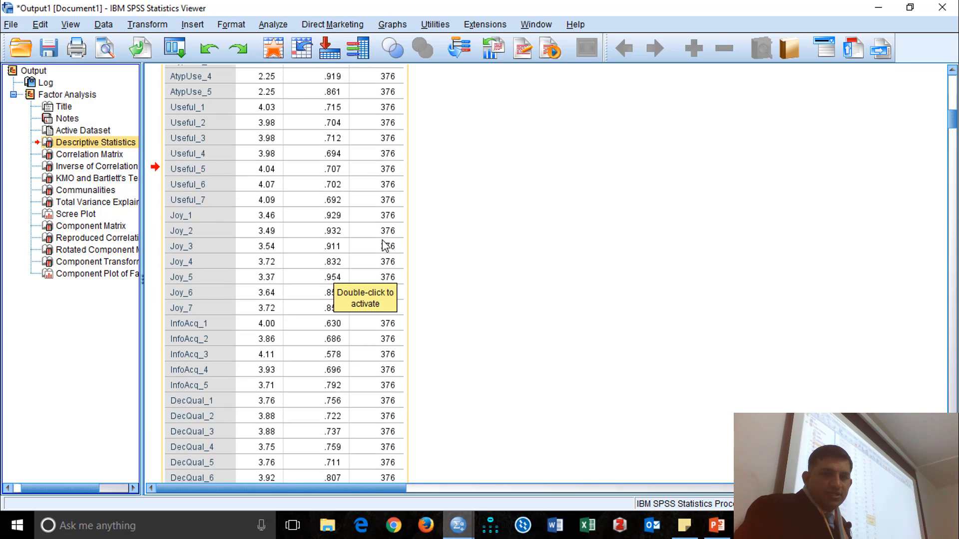
pyautogui.scroll(-5, 383, 245)
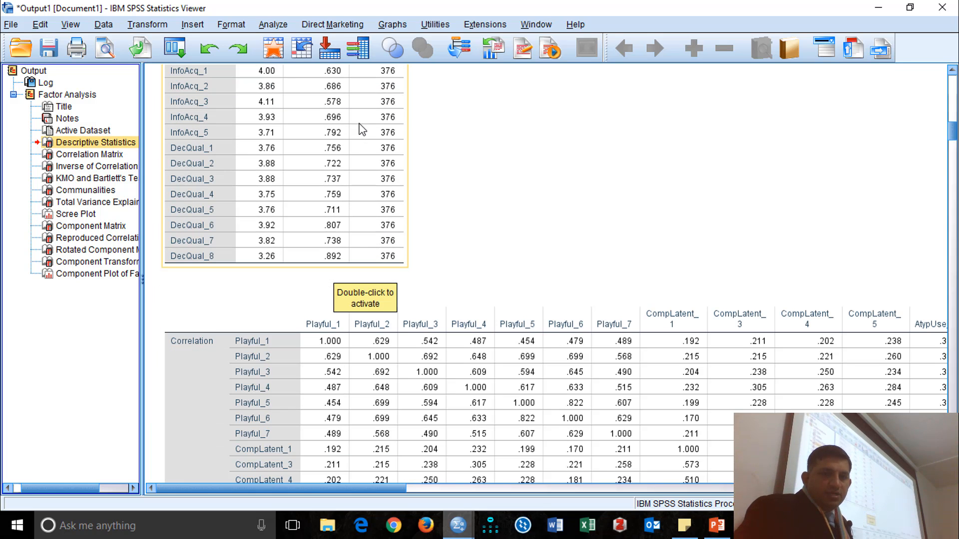
# Examine the Correlation Matrix across all items, comparing the coefficients with their one-tailed significance levels and checking the determinant.
pyautogui.click(106, 156)
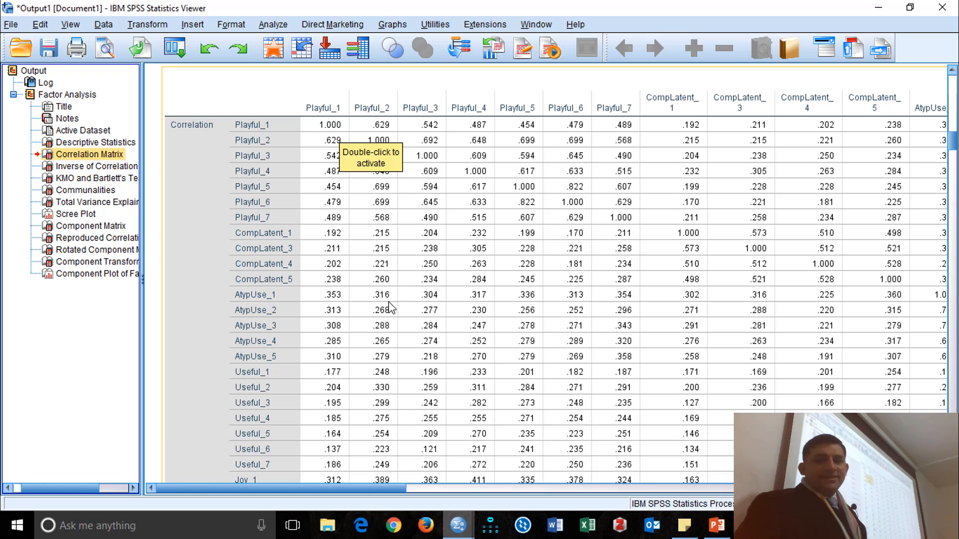
pyautogui.moveTo(374, 489); pyautogui.dragTo(564, 502)
pyautogui.moveTo(809, 499); pyautogui.dragTo(903, 499)
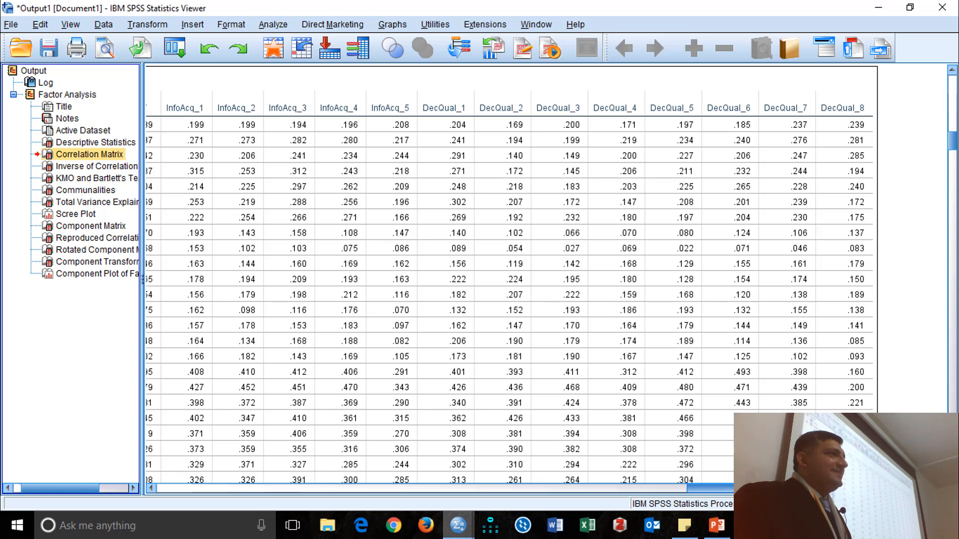
pyautogui.moveTo(844, 494); pyautogui.dragTo(323, 433)
pyautogui.scroll(-10, 526, 247)
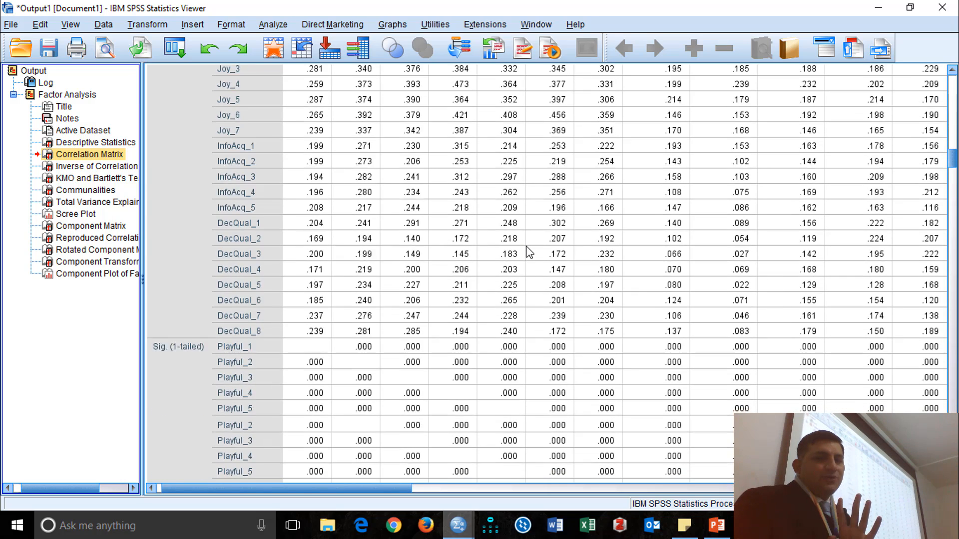
pyautogui.scroll(-4, 530, 237)
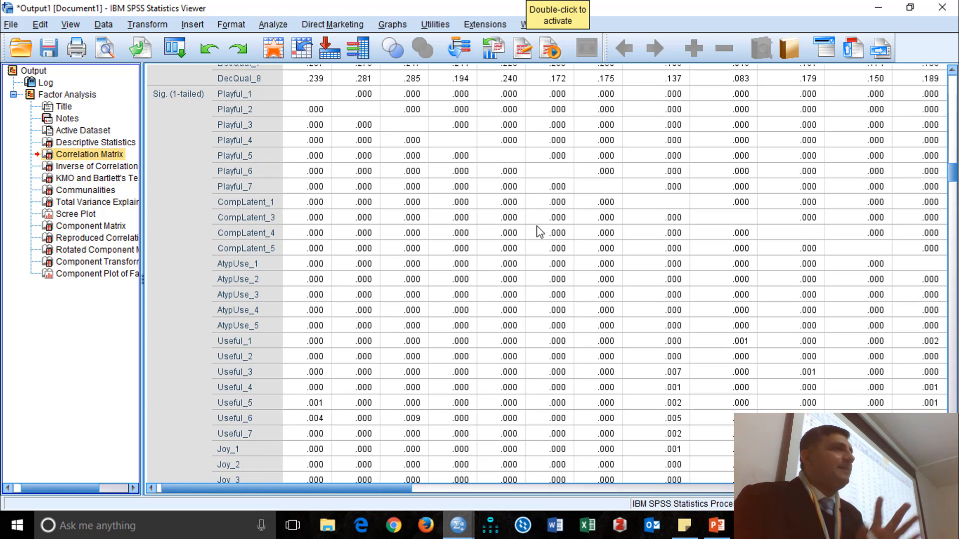
pyautogui.scroll(15, 528, 227)
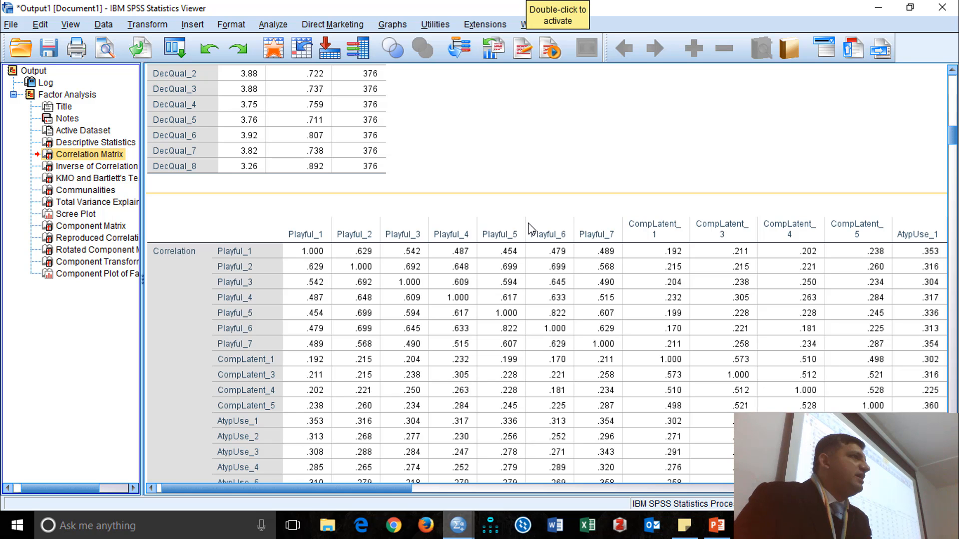
pyautogui.scroll(-20, 529, 225)
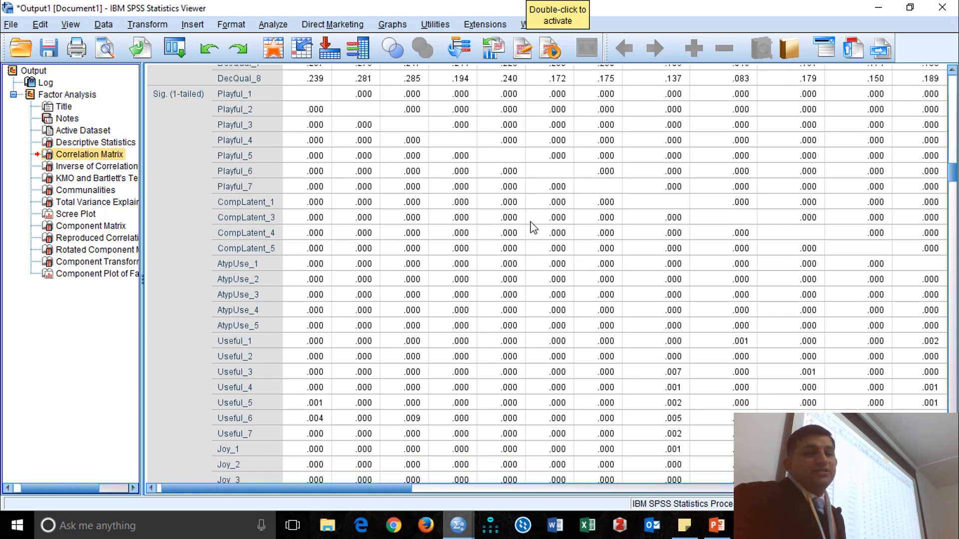
pyautogui.scroll(4, 529, 223)
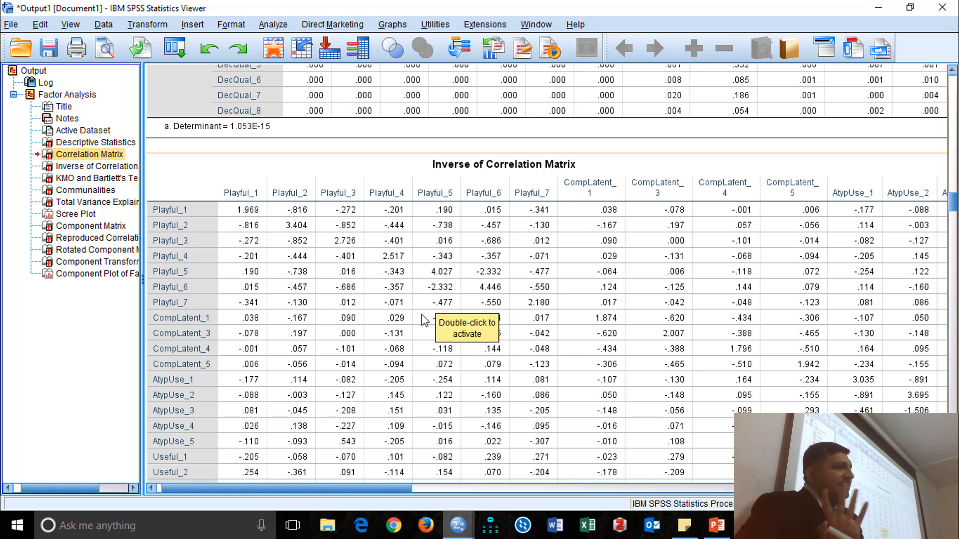
# Examine the KMO and Bartlett's Test results and all items' extraction communalities, continuing to the Total Variance Explained table.
pyautogui.click(118, 179)
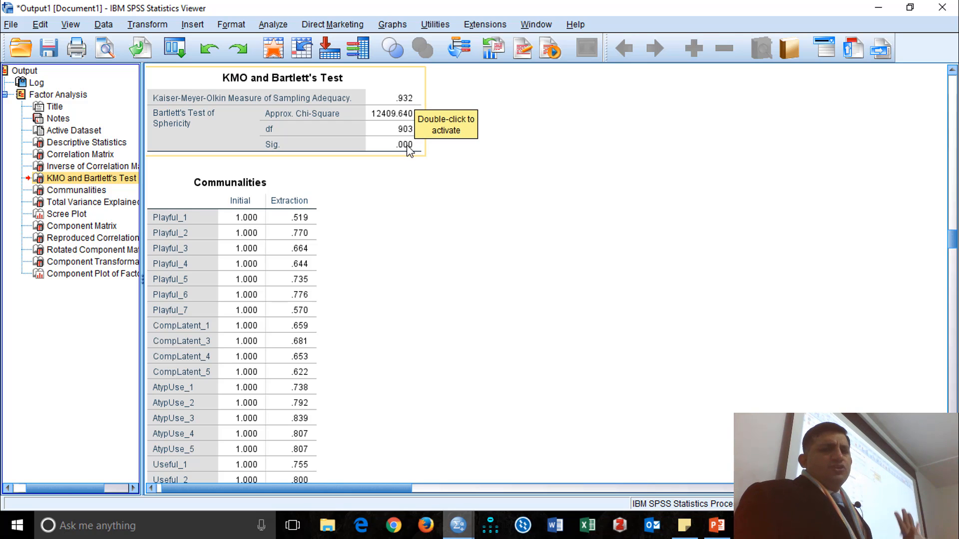
pyautogui.click(70, 190)
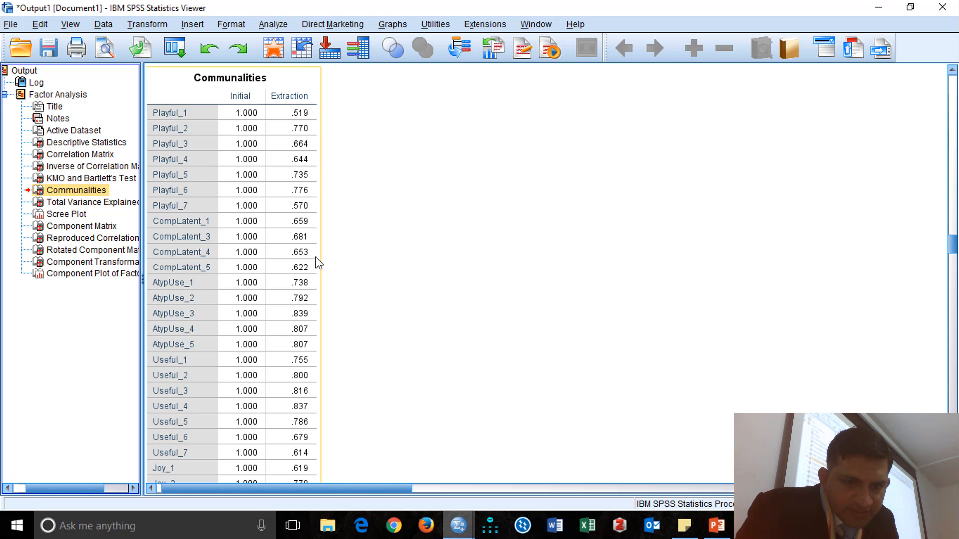
pyautogui.scroll(-8, 317, 279)
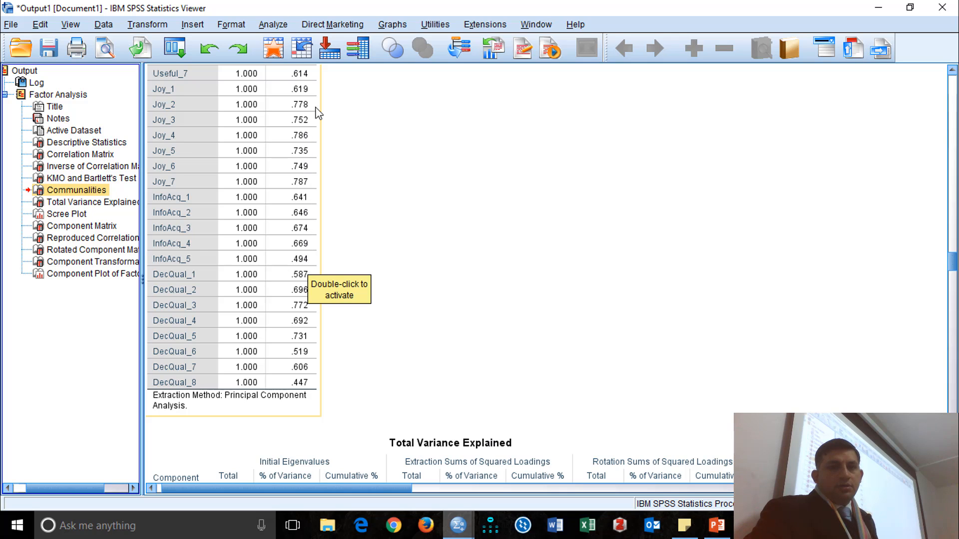
pyautogui.scroll(3, 331, 132)
pyautogui.scroll(8, 330, 137)
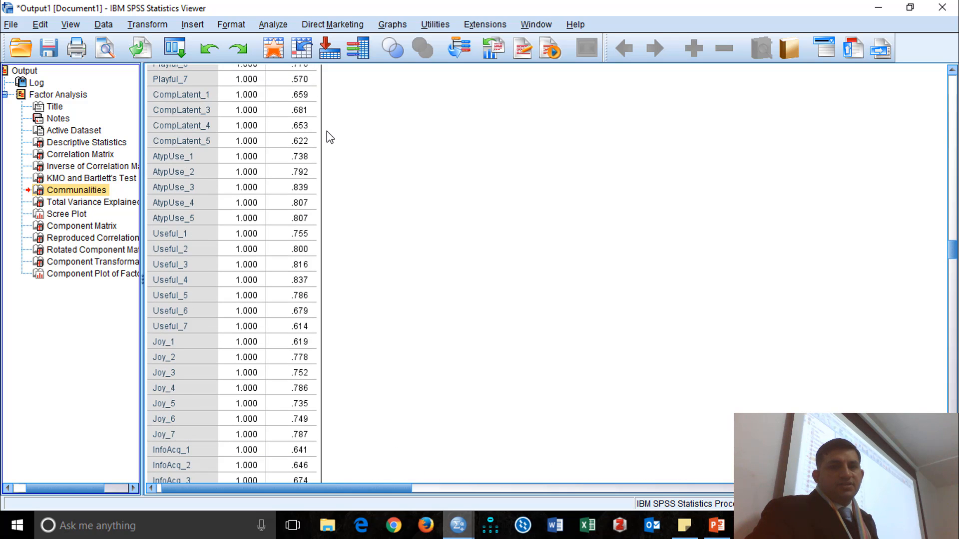
pyautogui.click(319, 183)
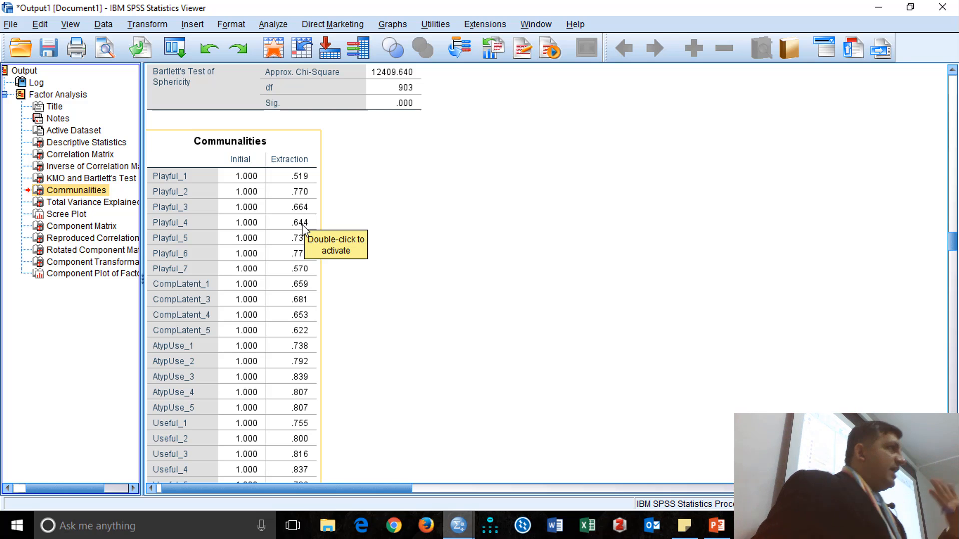
pyautogui.scroll(-15, 446, 274)
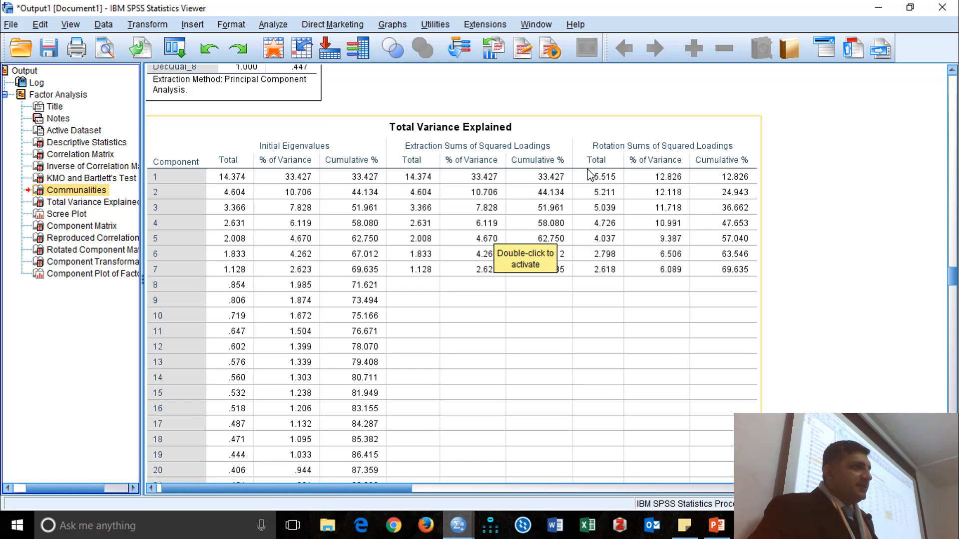
# Recall the factor analysis setup, review its variable list from Playful_1 through DecQual_8, and close it without rerunning.
pyautogui.click(169, 54)
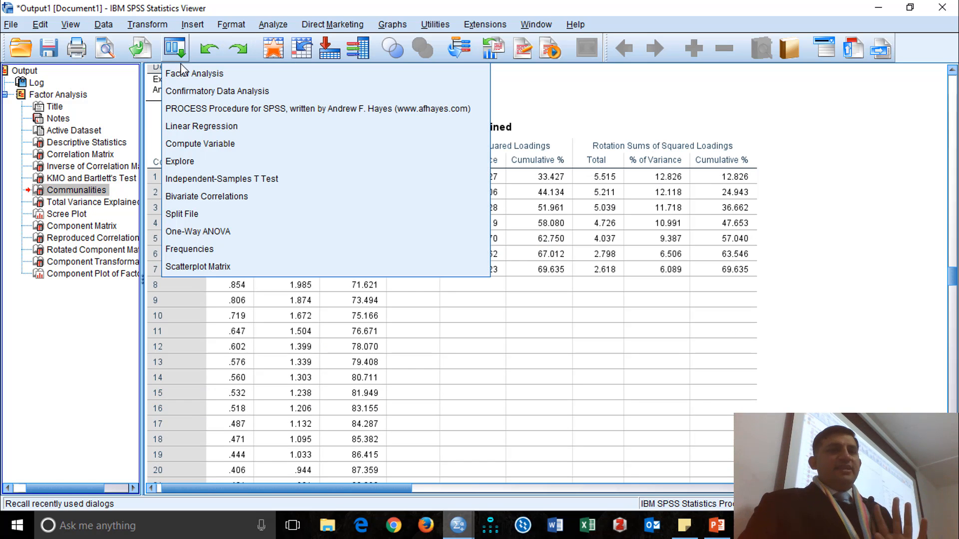
pyautogui.click(184, 74)
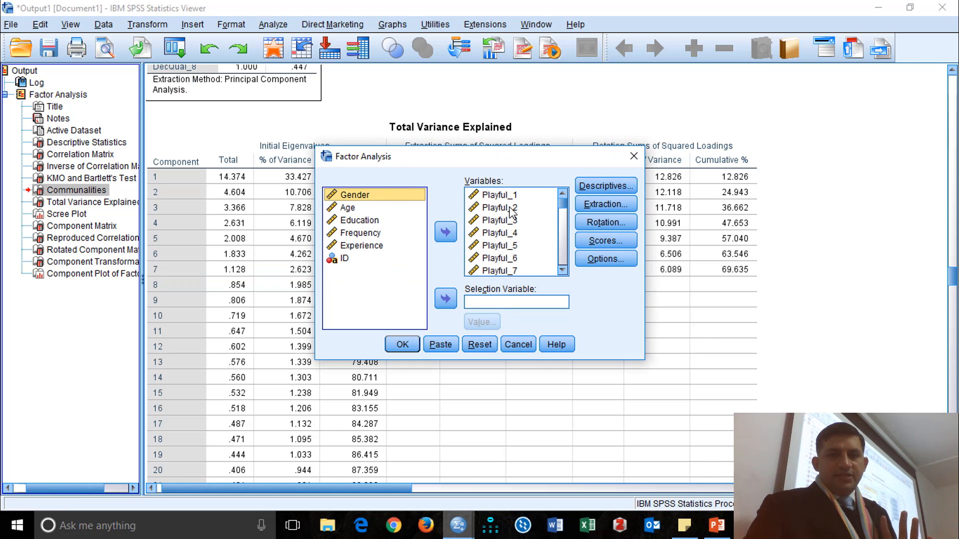
pyautogui.scroll(-2, 515, 229)
pyautogui.scroll(-3, 516, 232)
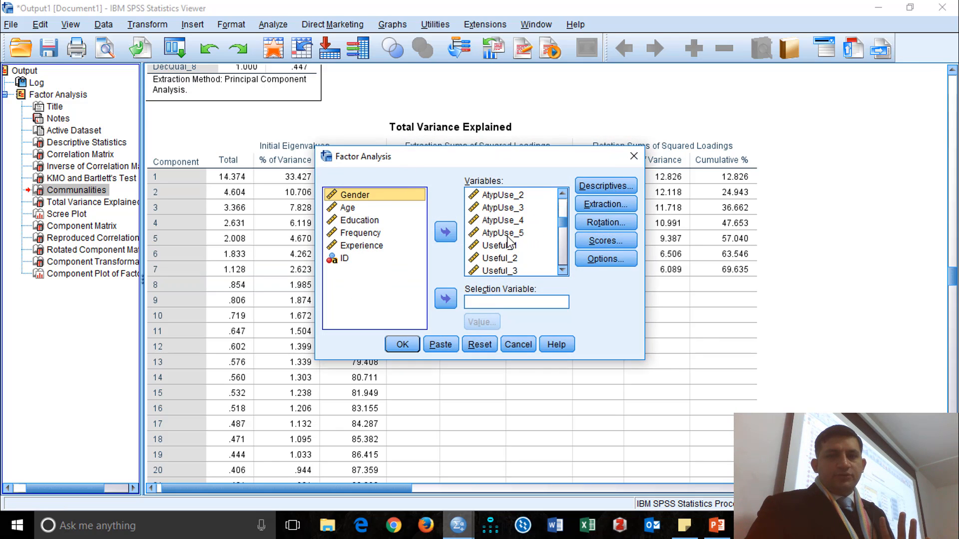
pyautogui.scroll(-4, 514, 252)
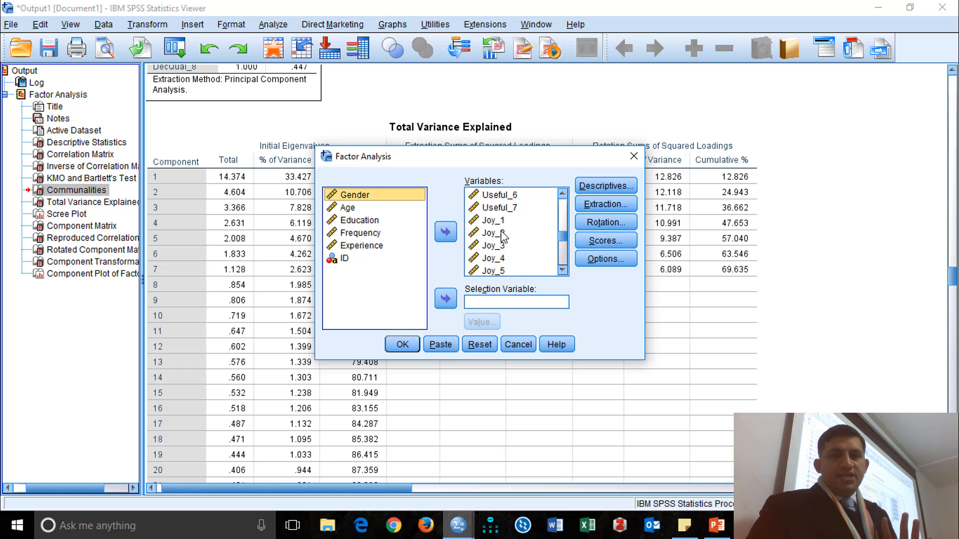
pyautogui.scroll(-3, 515, 244)
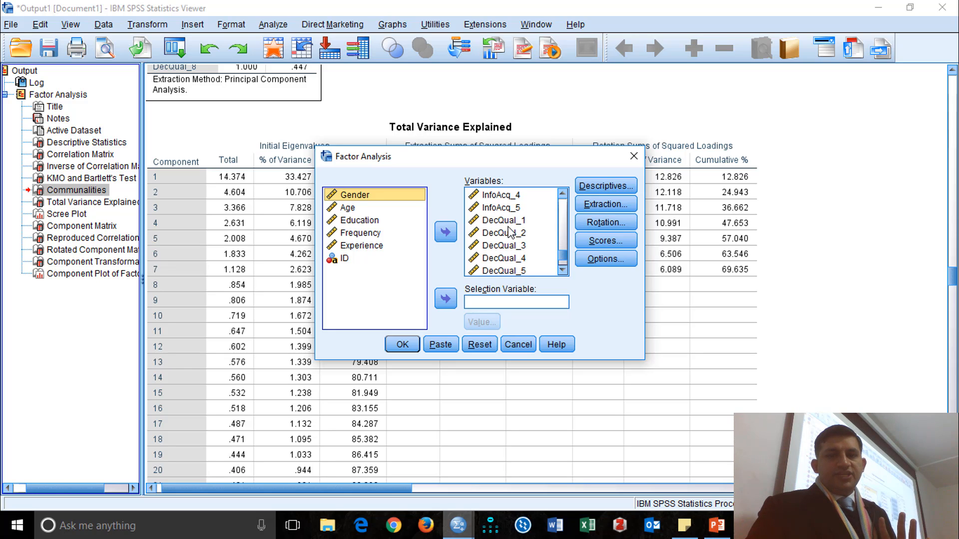
pyautogui.click(522, 344)
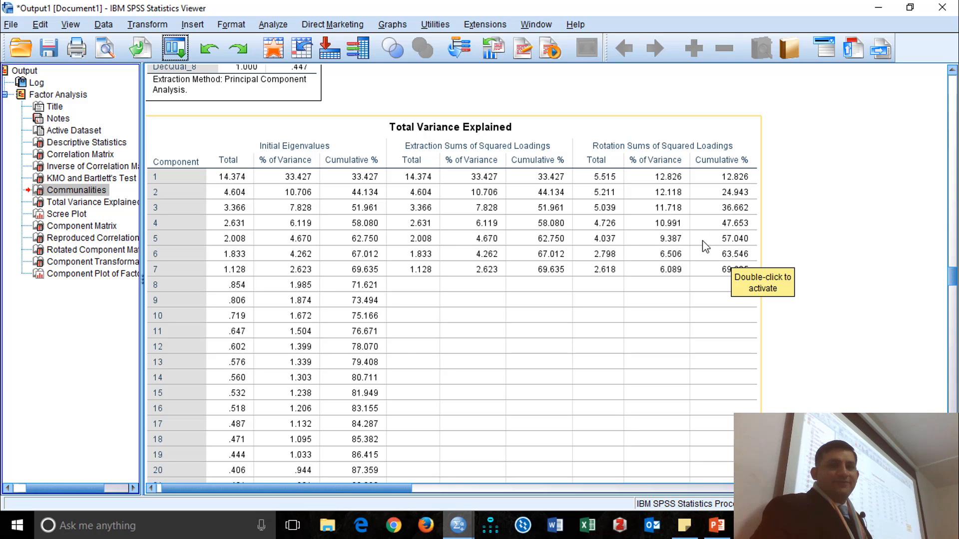
# View Total Variance Explained, go on to the scree plot, open it for editing and add an interpolation line.
pyautogui.click(108, 202)
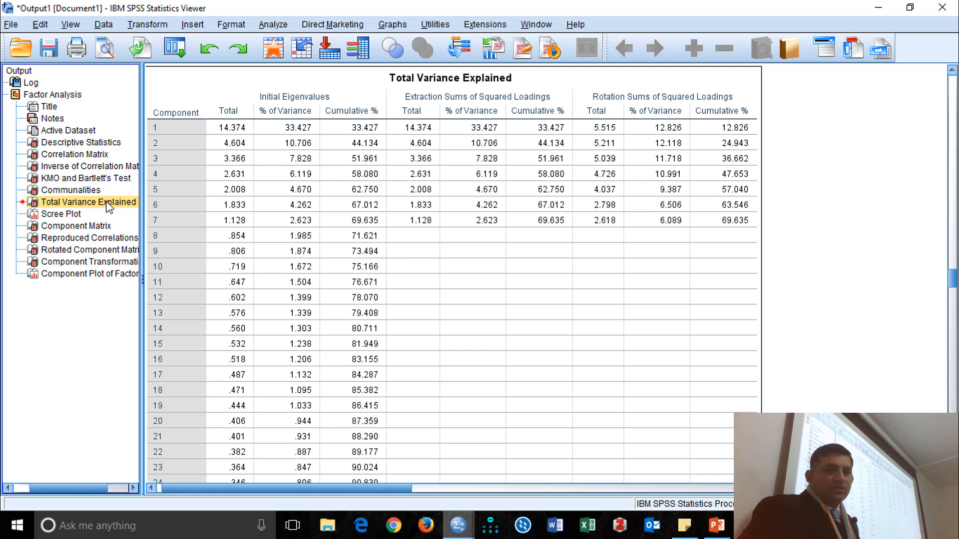
pyautogui.click(77, 214)
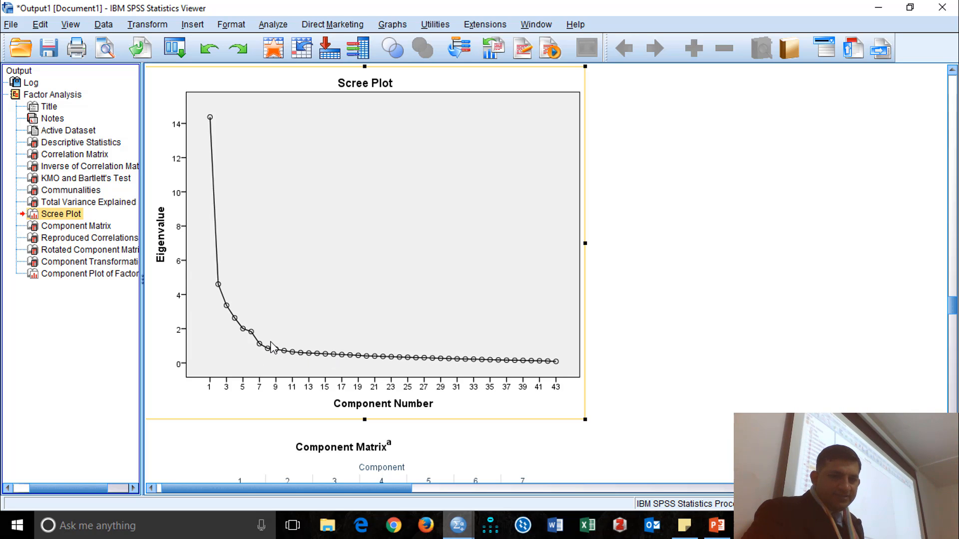
pyautogui.click(358, 232)
pyautogui.doubleClick(366, 226)
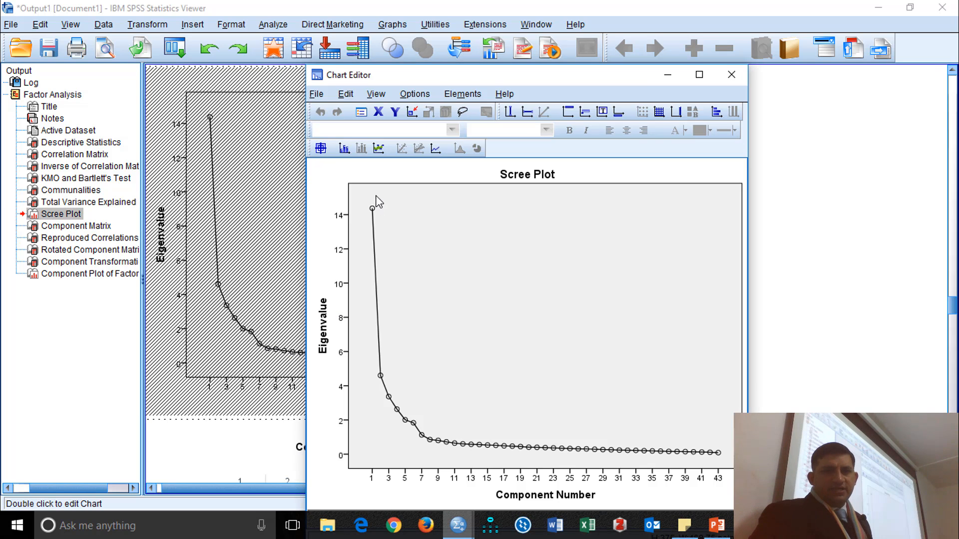
pyautogui.click(436, 150)
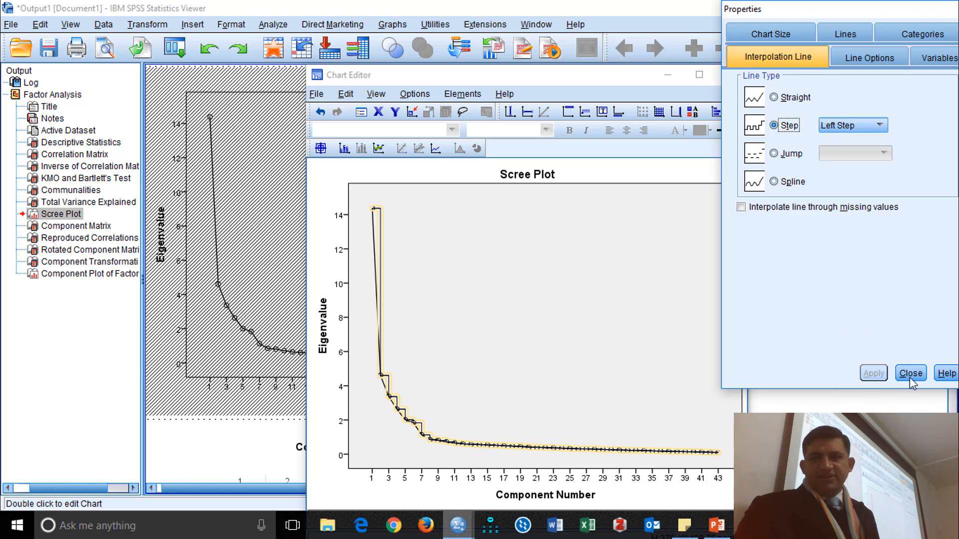
# Try the Straight type for the scree plot's interpolation line, apply Jump with Left Jump instead, and finish editing the chart.
pyautogui.click(775, 98)
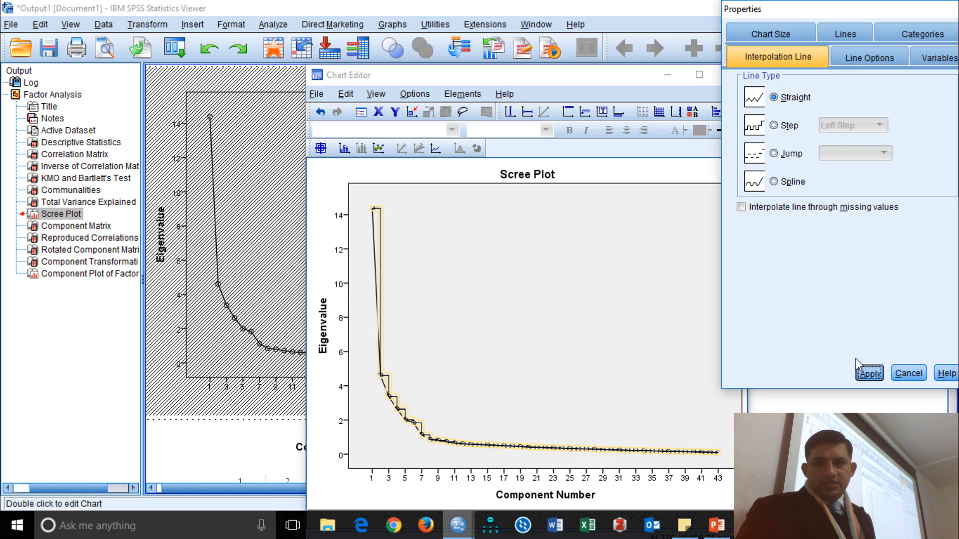
pyautogui.click(868, 374)
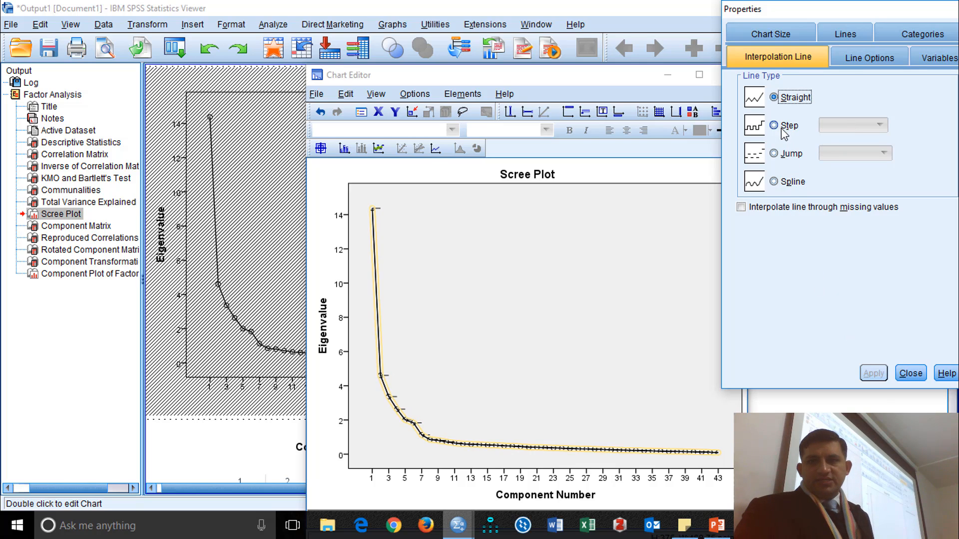
pyautogui.click(775, 155)
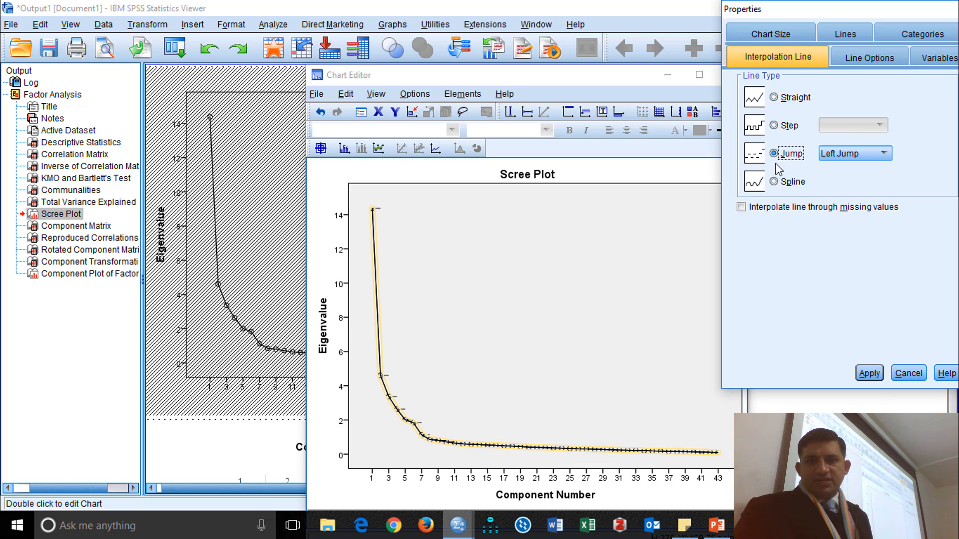
pyautogui.click(870, 374)
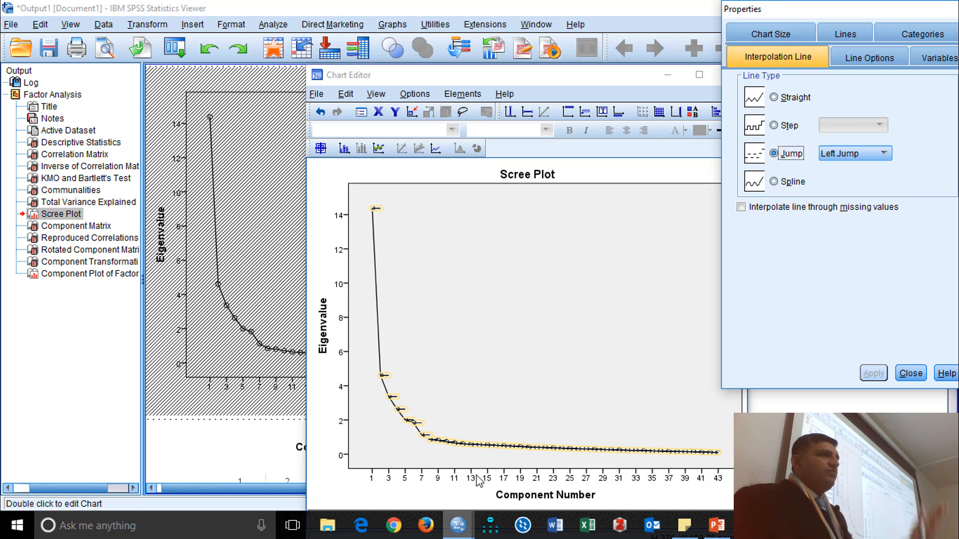
pyautogui.click(910, 372)
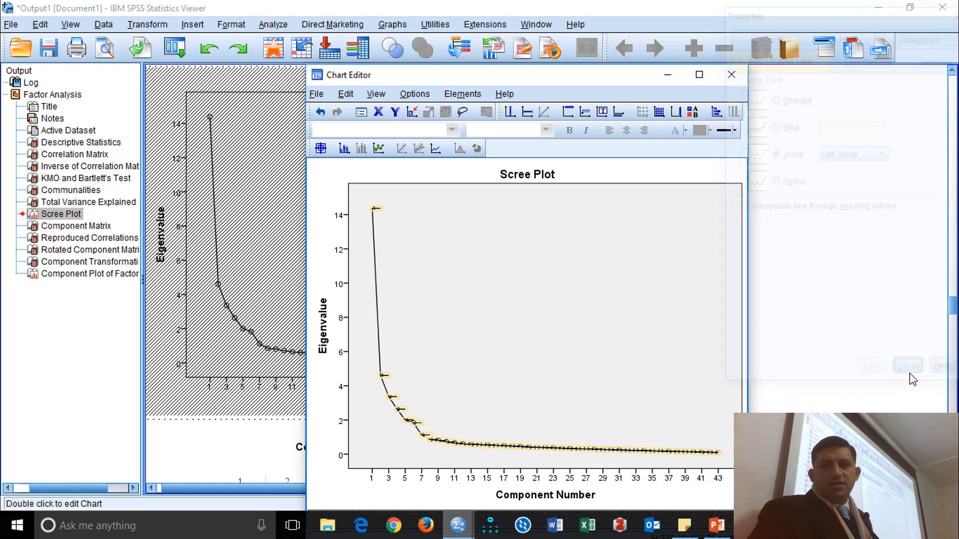
pyautogui.click(729, 75)
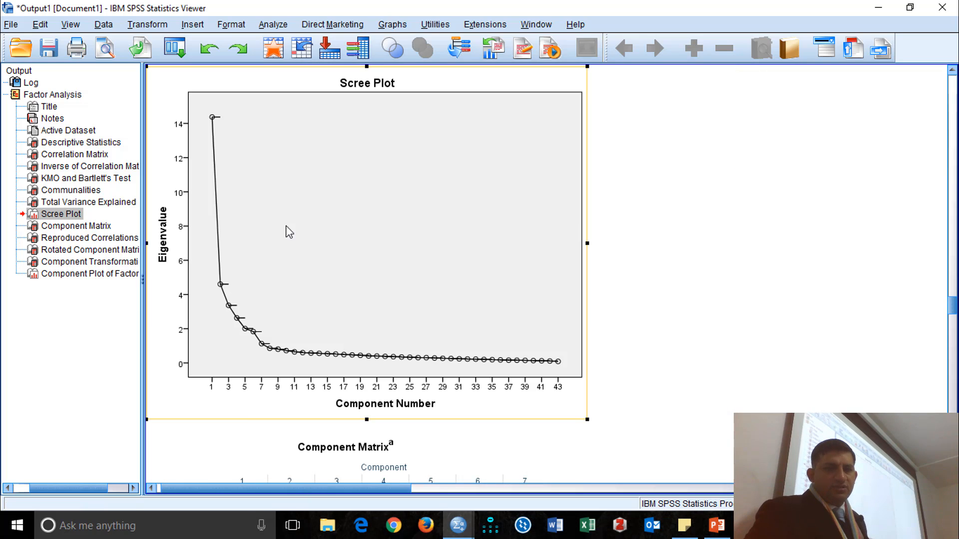
# Examine the Component Matrix and Reproduced Correlations, then the item loadings on the seven components in the Rotated Component Matrix.
pyautogui.scroll(-6, 546, 267)
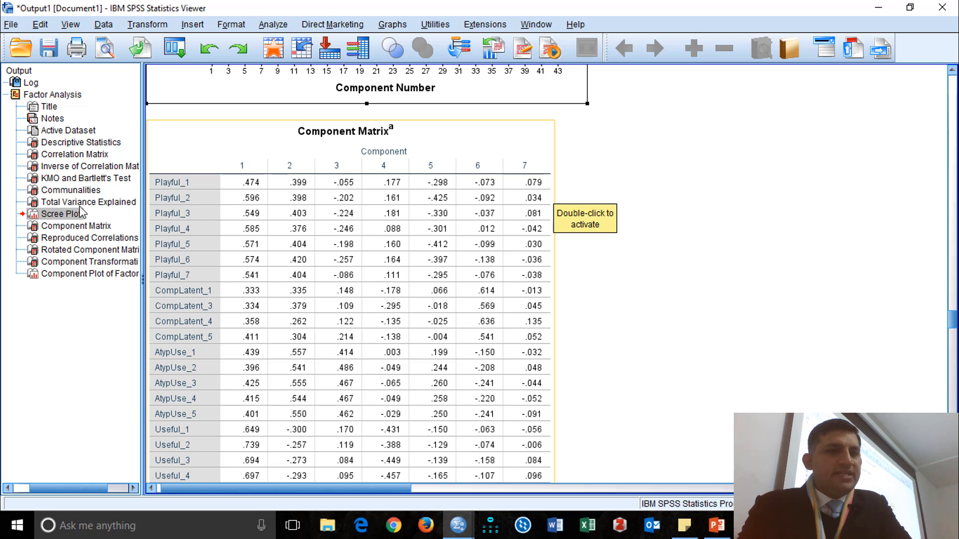
pyautogui.click(72, 239)
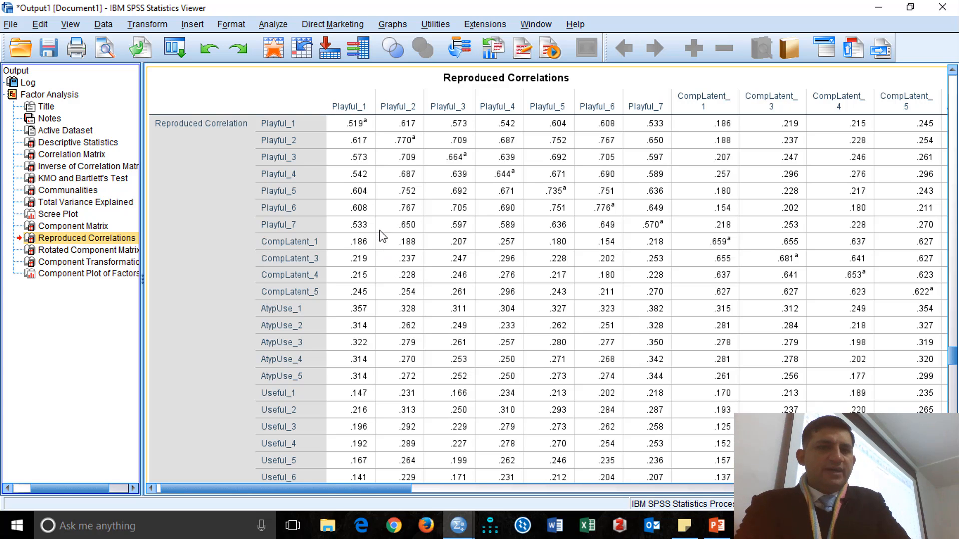
pyautogui.click(90, 251)
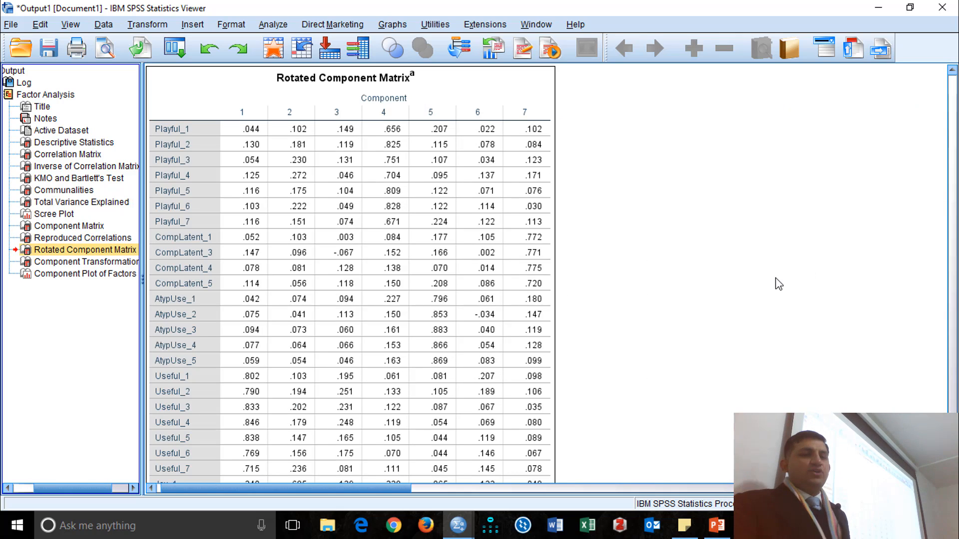
pyautogui.scroll(-8, 767, 268)
pyautogui.scroll(-1, 769, 265)
pyautogui.scroll(9, 767, 261)
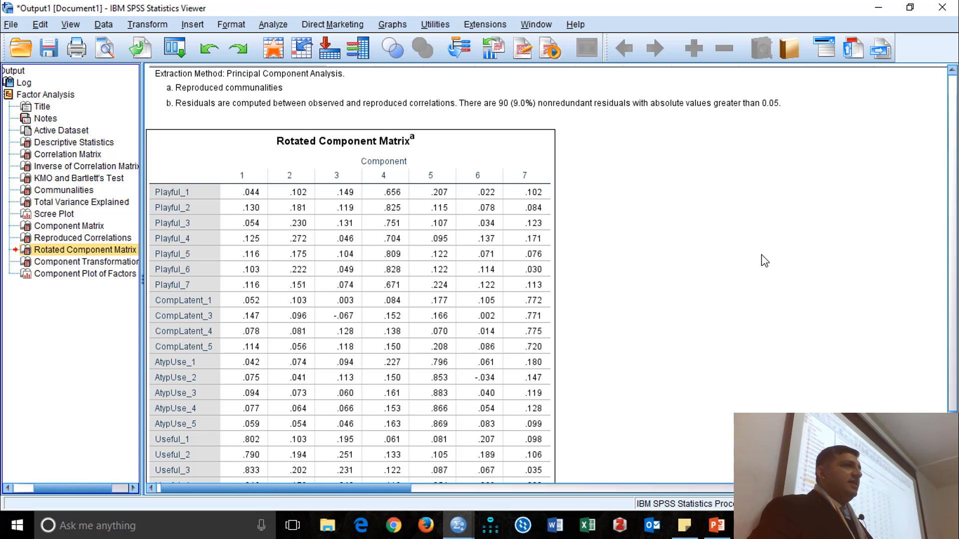
pyautogui.click(194, 194)
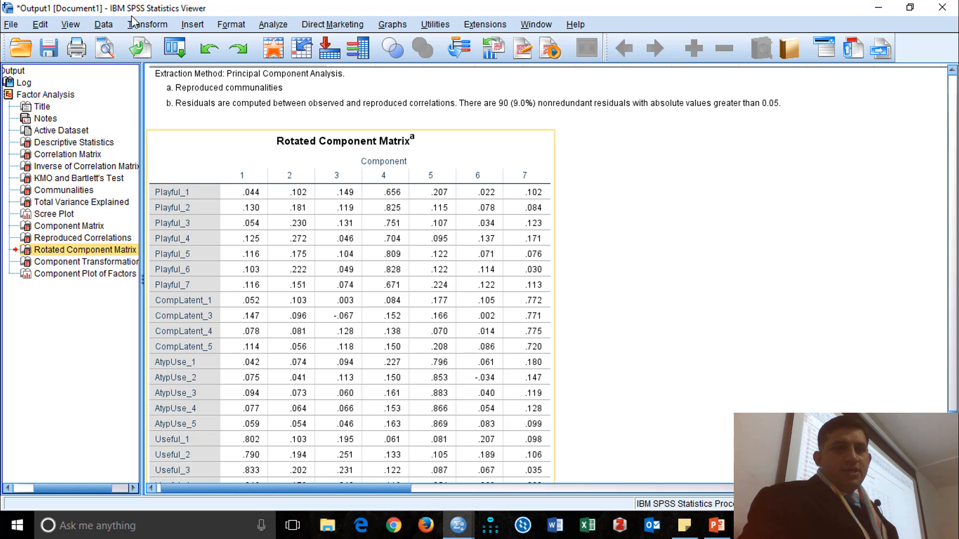
# Rerun the factor analysis with small coefficients suppressed below an absolute value of .40.
pyautogui.click(275, 25)
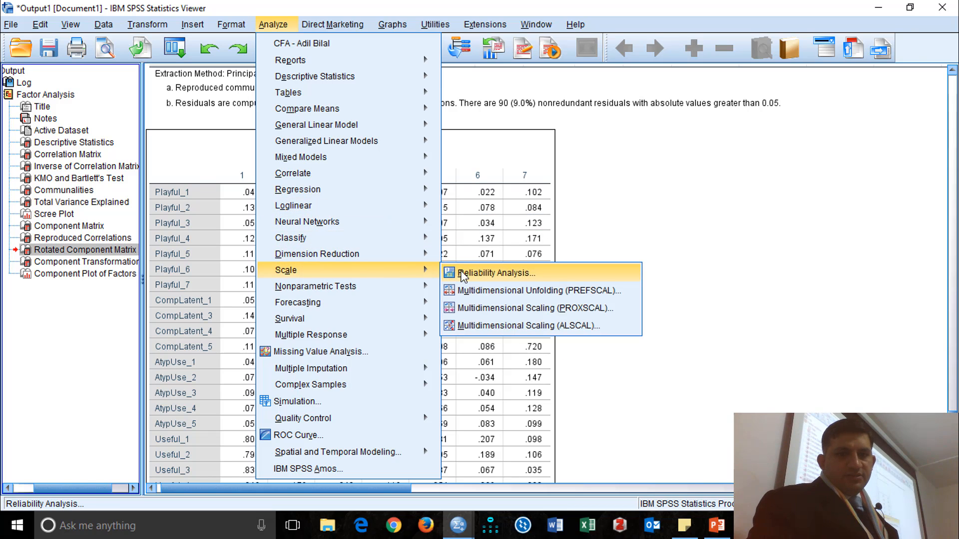
pyautogui.moveTo(407, 257)
pyautogui.click(452, 258)
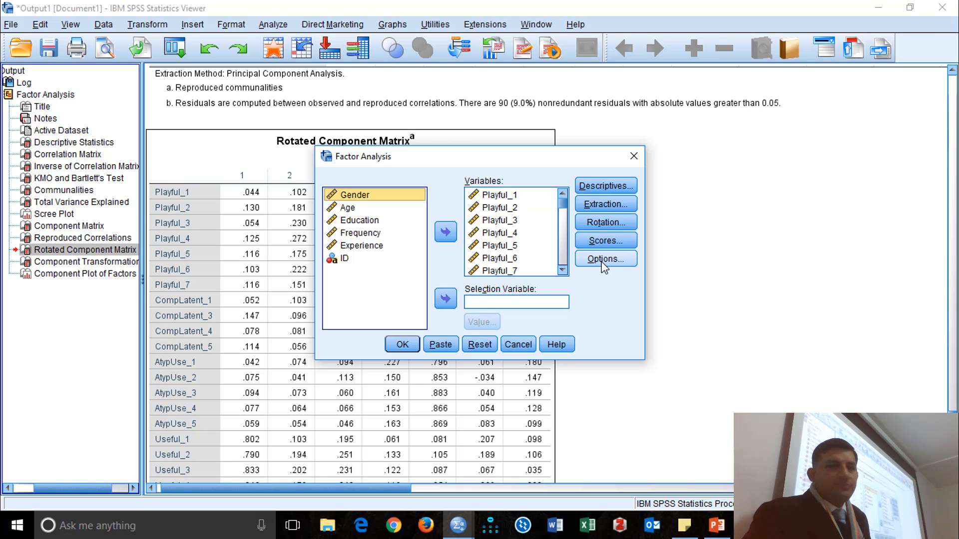
pyautogui.click(617, 265)
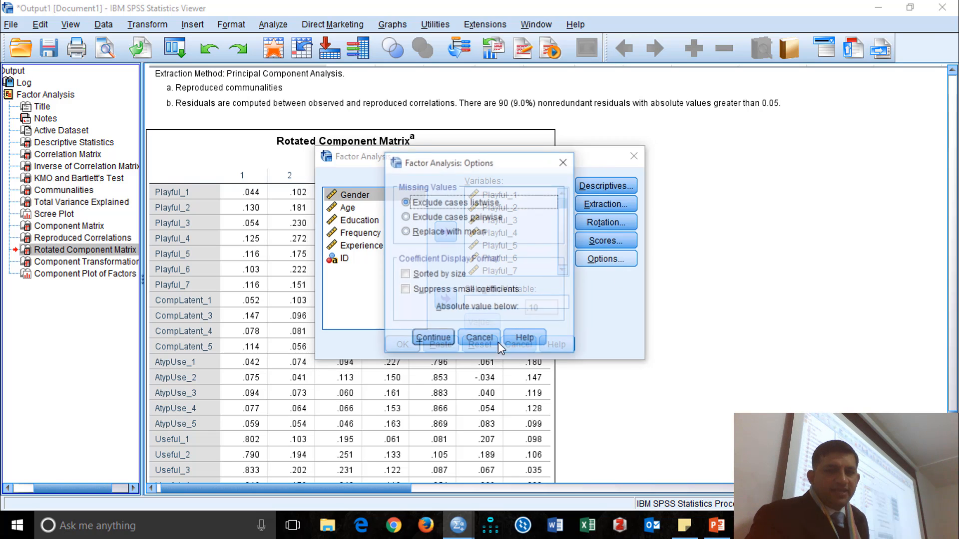
pyautogui.click(438, 291)
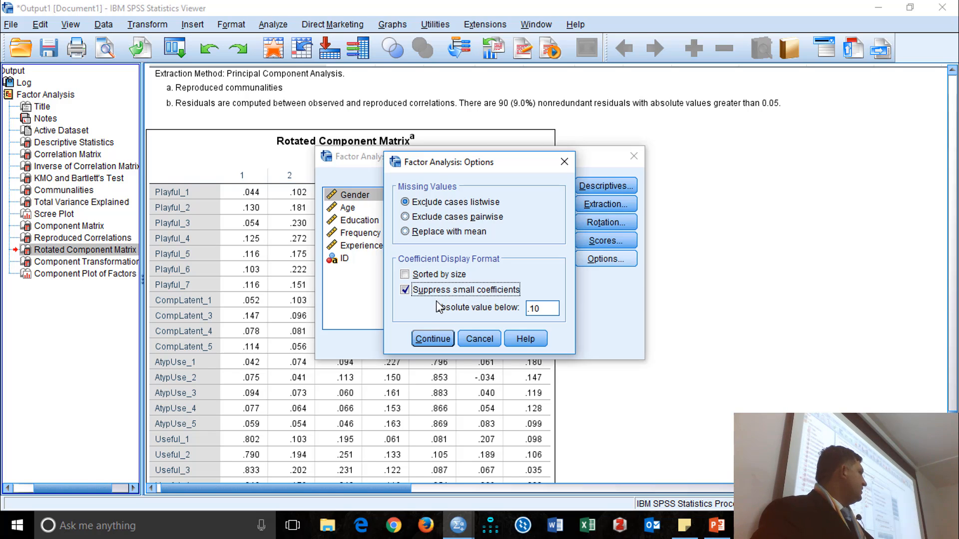
pyautogui.doubleClick(543, 308)
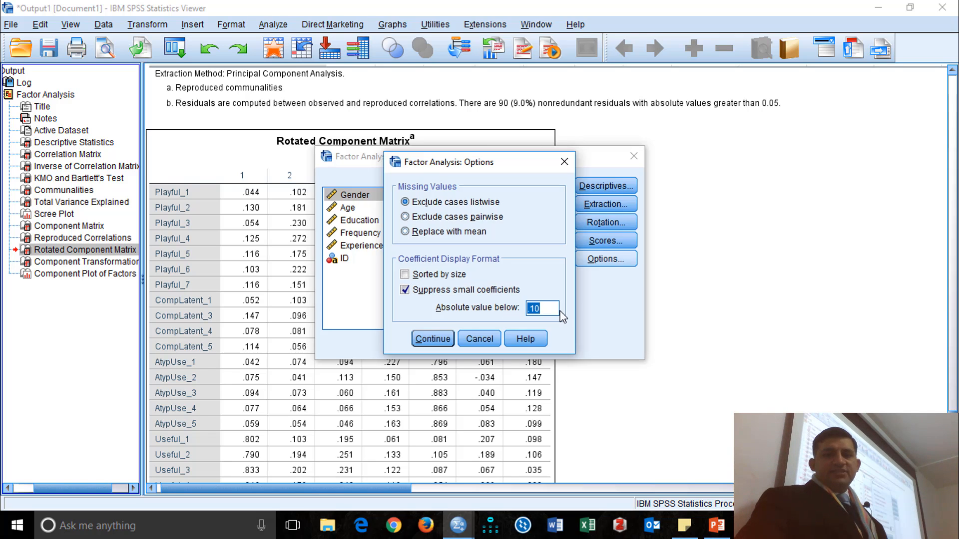
pyautogui.click(547, 312)
pyautogui.write('4')
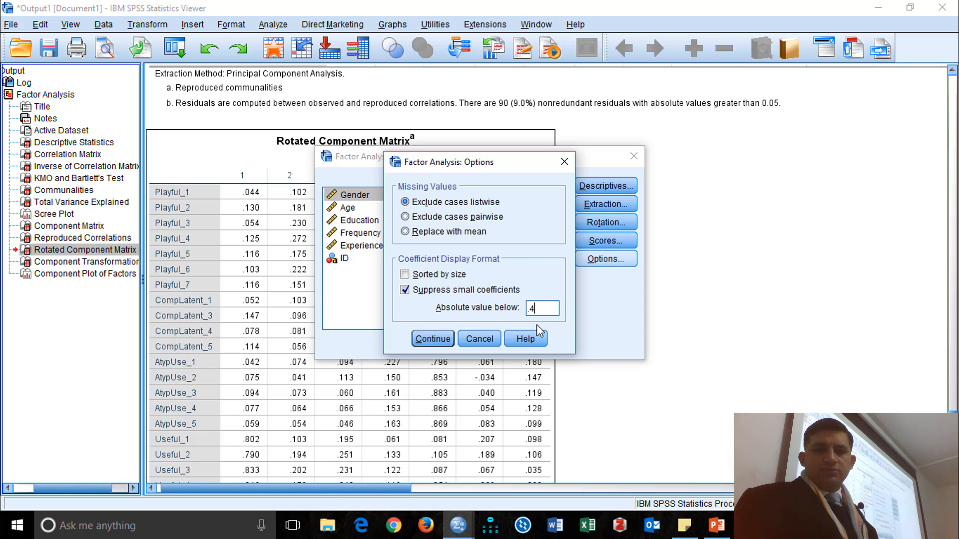
pyautogui.write('0')
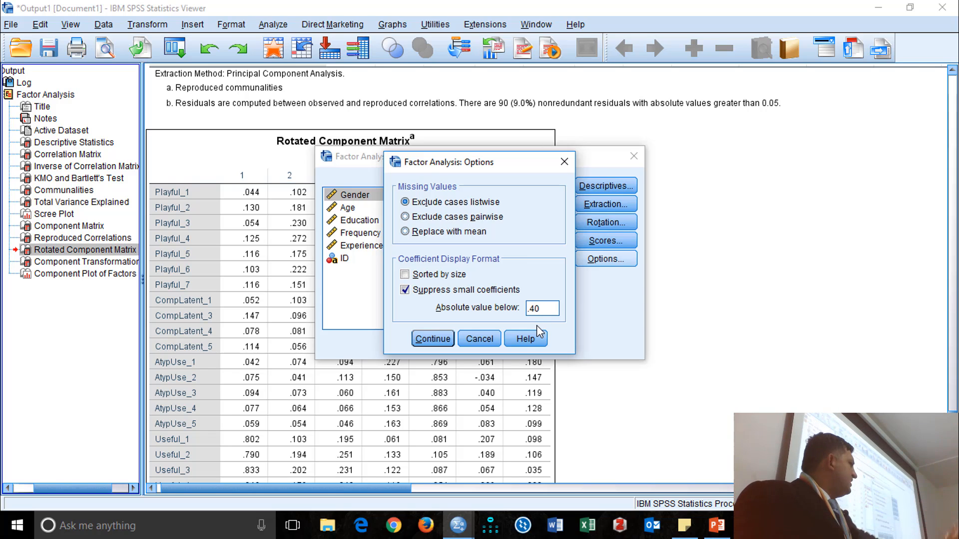
pyautogui.click(434, 339)
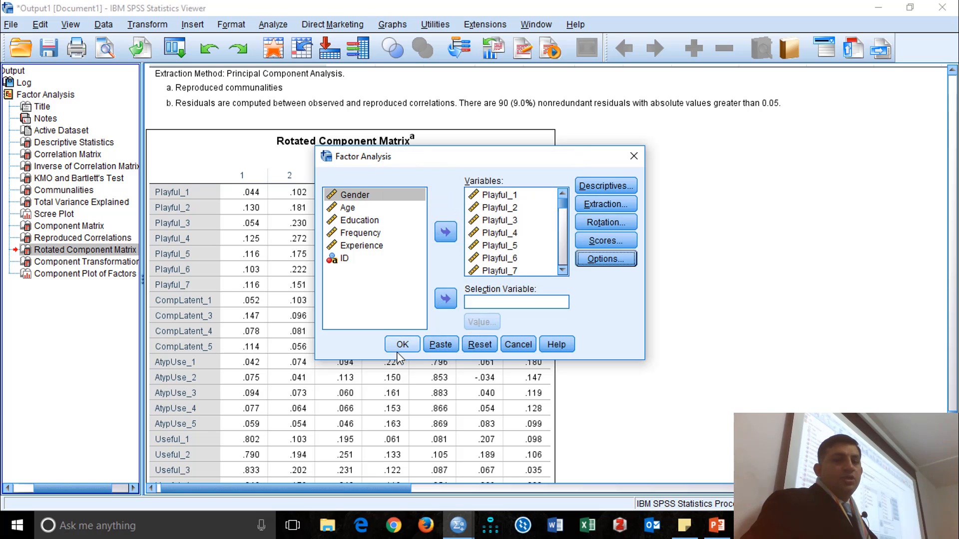
pyautogui.click(401, 344)
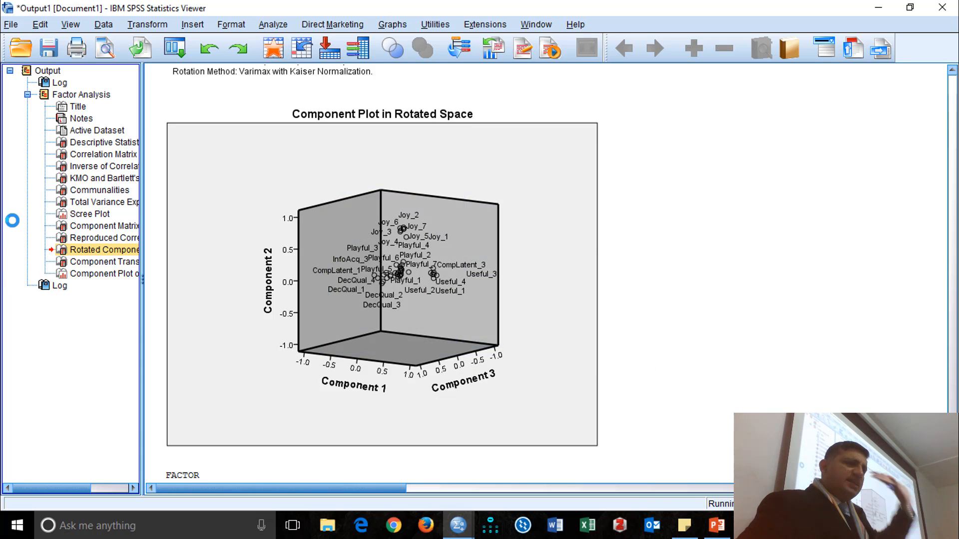
# Examine the new run's Rotated Component Matrix from Playful_1 to DecQual_8, checking each item's component and any cross-loadings.
pyautogui.click(94, 441)
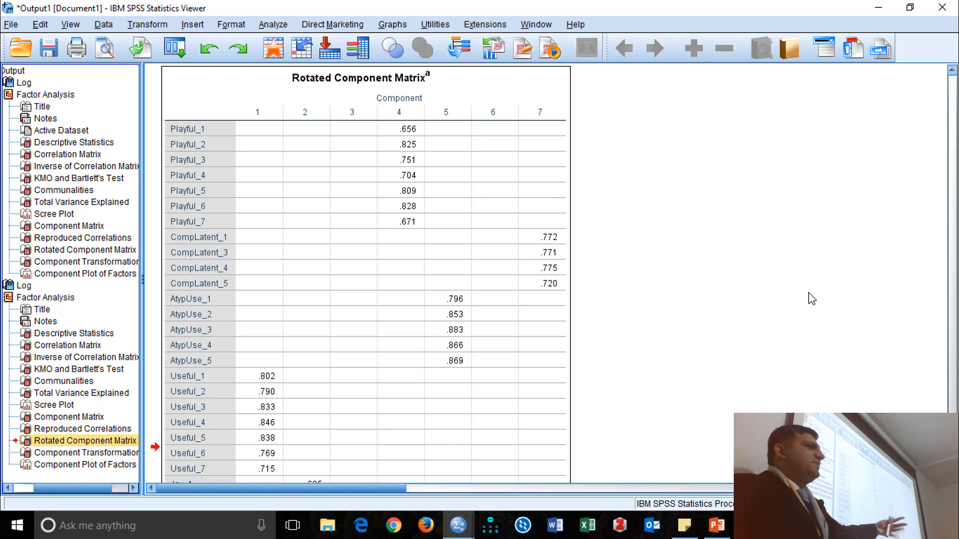
pyautogui.scroll(-10, 811, 299)
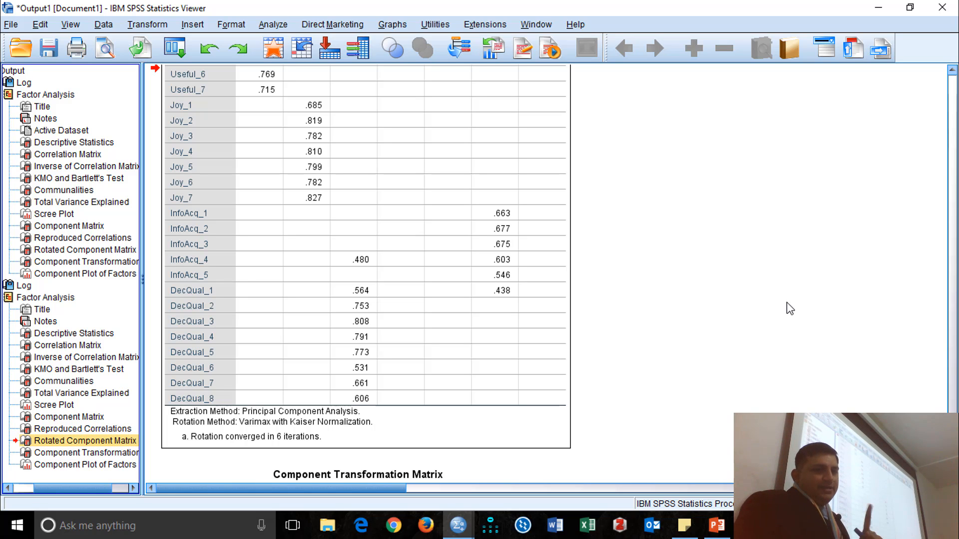
pyautogui.scroll(10, 760, 308)
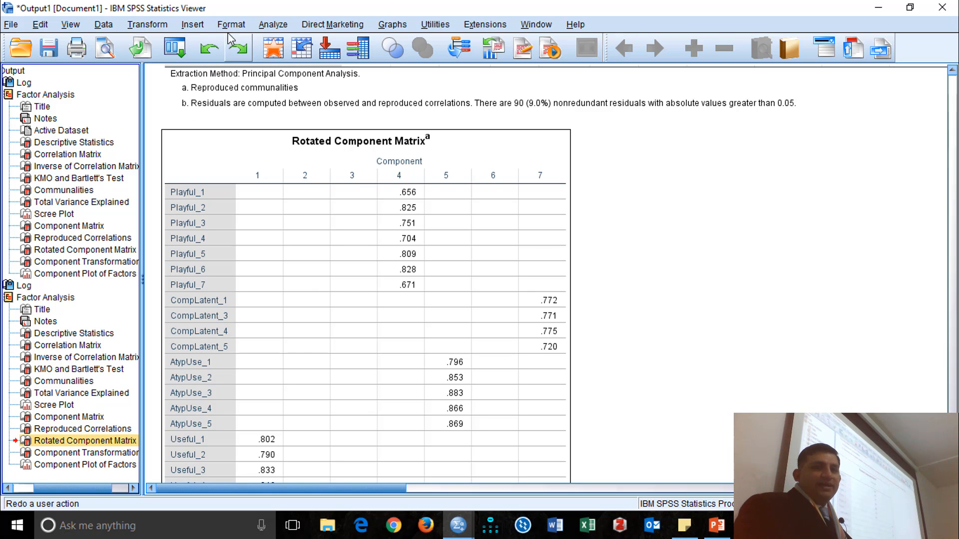
# Rerun the factor analysis with the coefficients sorted by size, keeping the suppression of small coefficients.
pyautogui.click(272, 25)
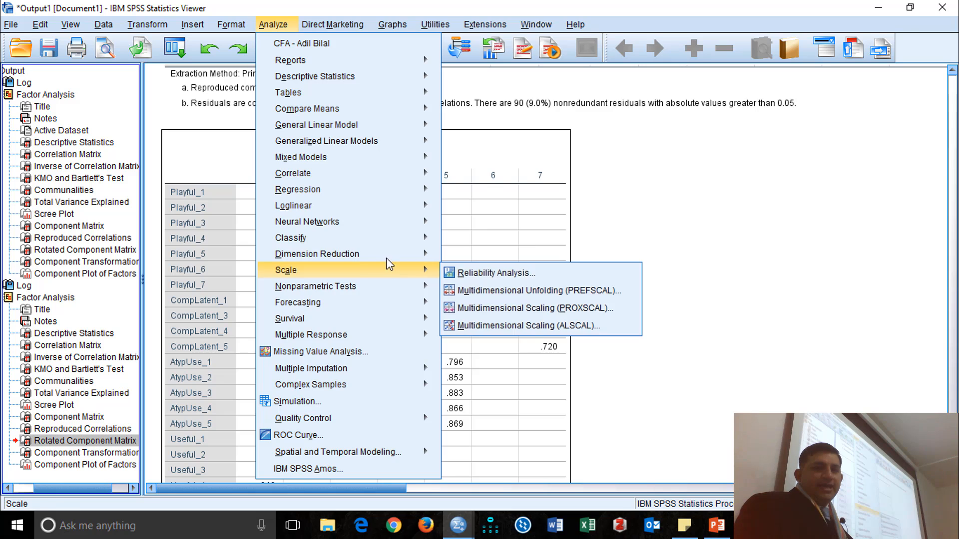
pyautogui.moveTo(397, 256)
pyautogui.click(456, 254)
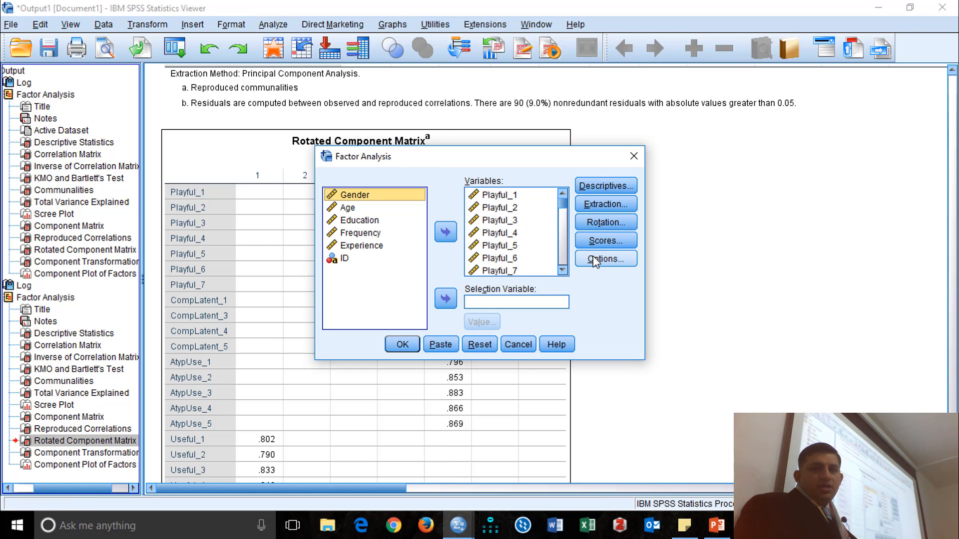
pyautogui.click(599, 260)
pyautogui.click(447, 276)
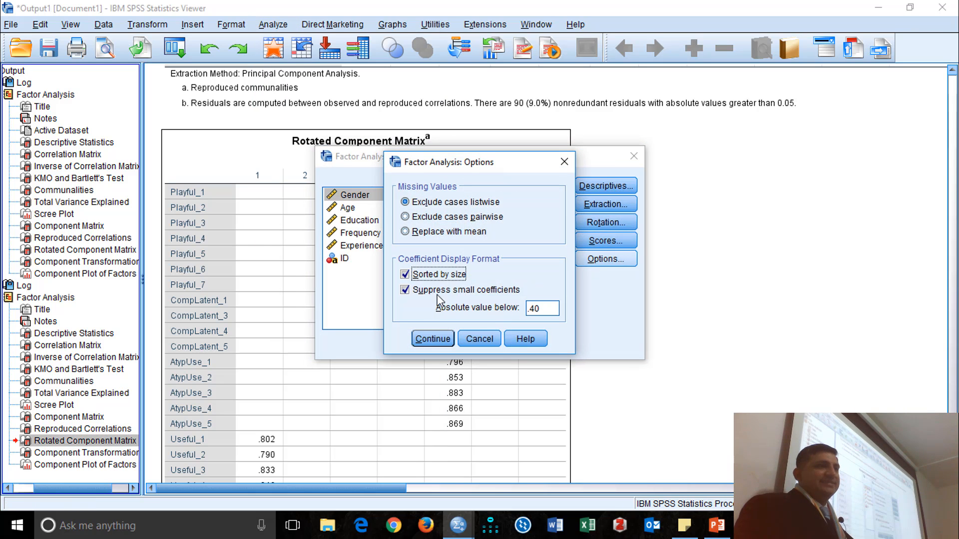
pyautogui.click(427, 341)
pyautogui.click(391, 342)
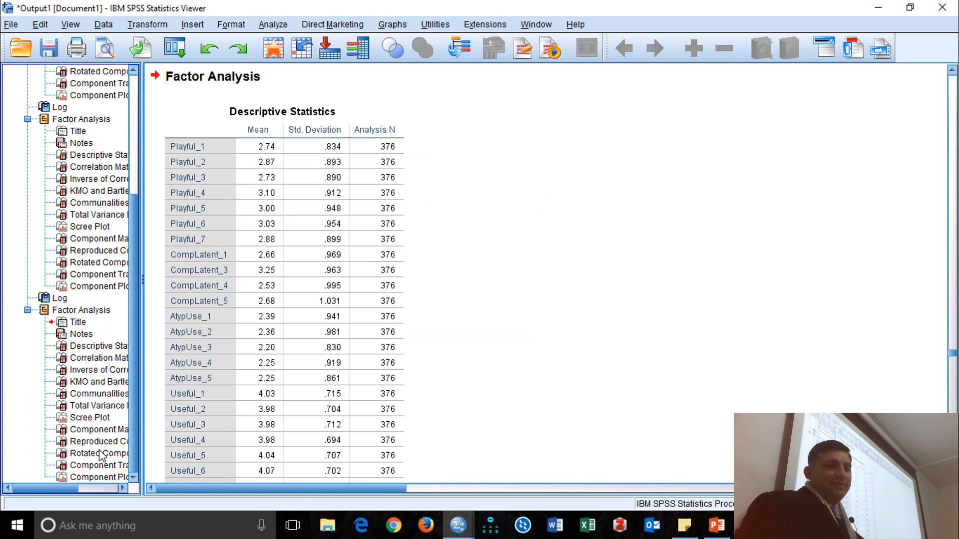
# Examine the sorted Rotated Component Matrix for item groupings and cross-loadings, then the extraction values in the Communalities table.
pyautogui.click(101, 455)
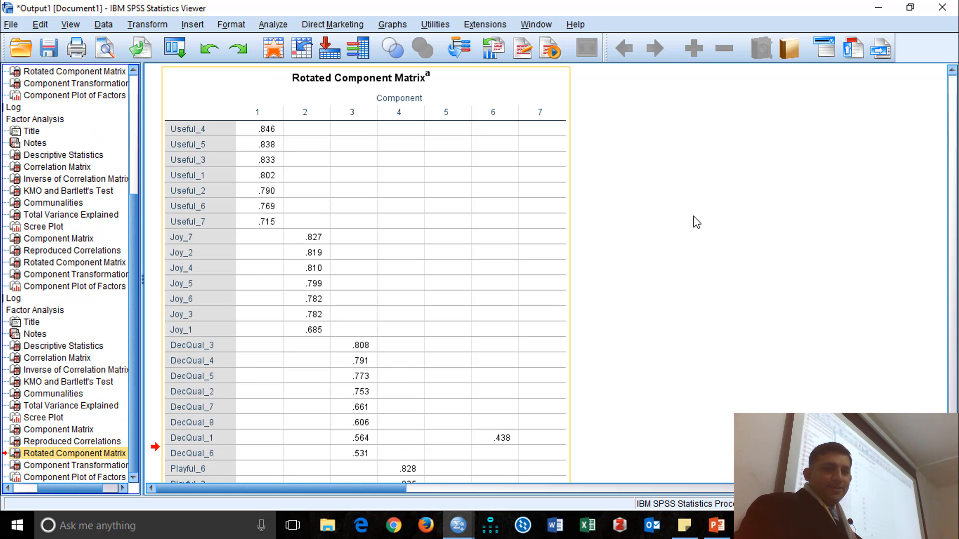
pyautogui.scroll(-10, 719, 208)
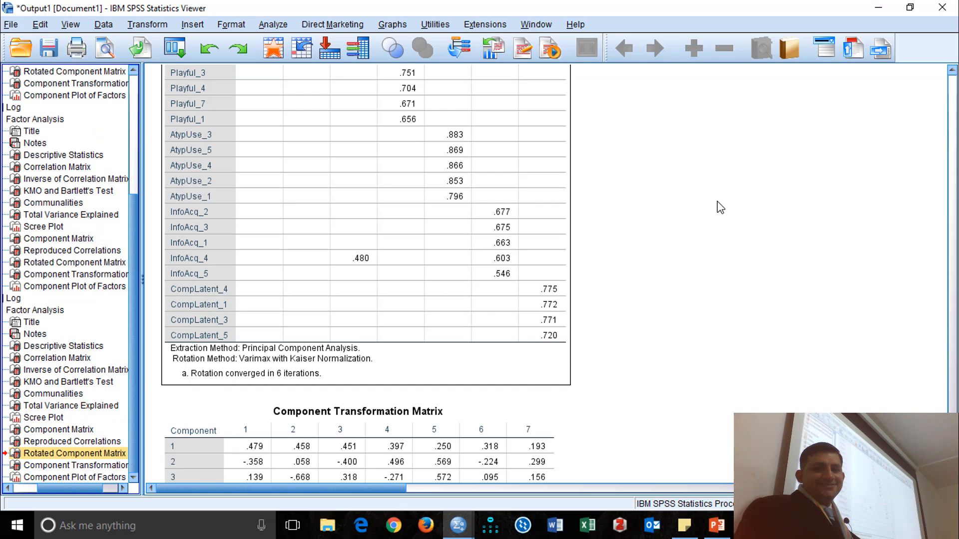
pyautogui.scroll(10, 719, 207)
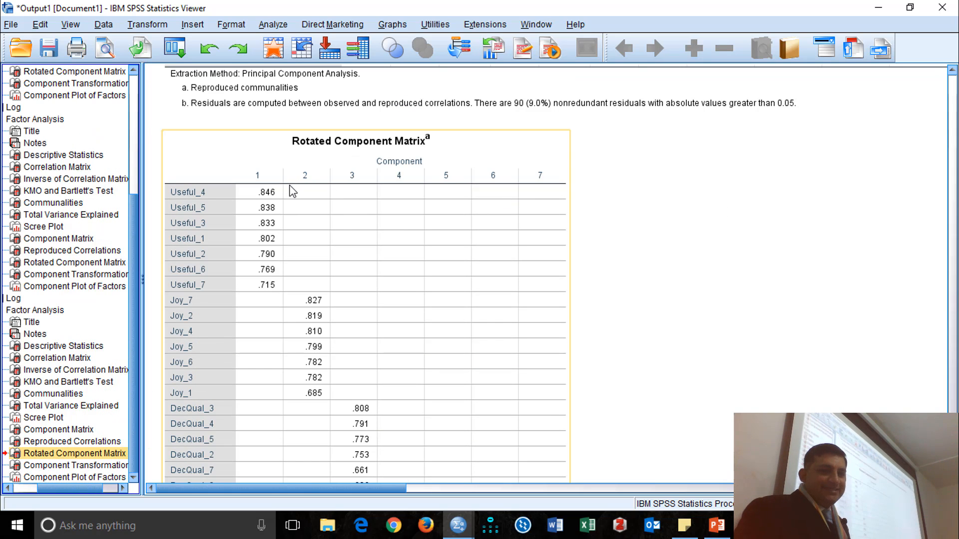
pyautogui.scroll(-2, 300, 282)
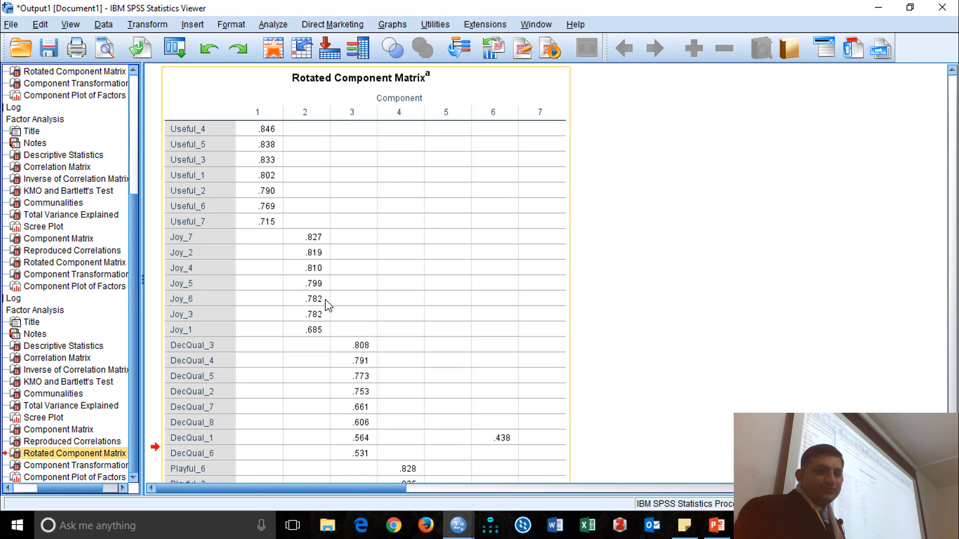
pyautogui.scroll(-5, 390, 340)
pyautogui.scroll(5, 442, 350)
pyautogui.scroll(3, 380, 300)
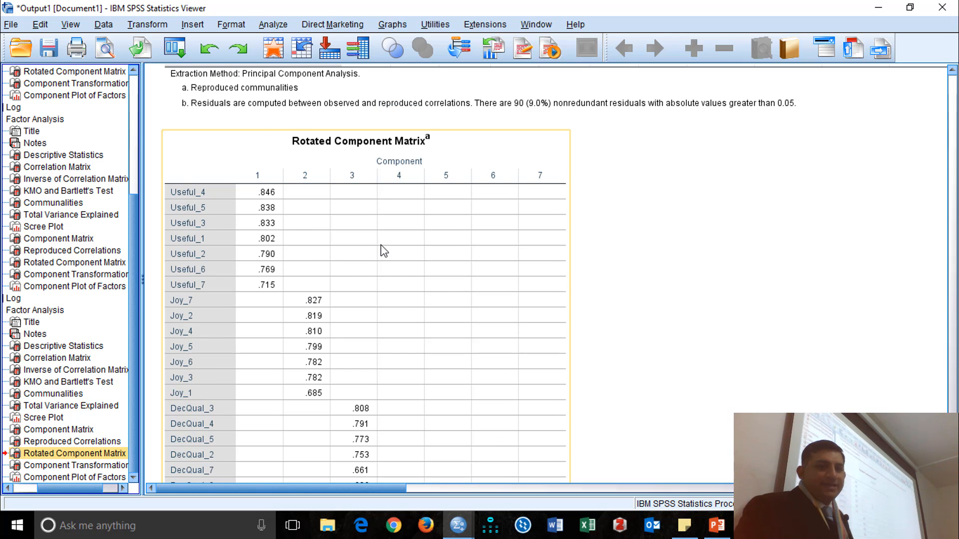
pyautogui.scroll(-3, 382, 247)
pyautogui.scroll(-3, 350, 267)
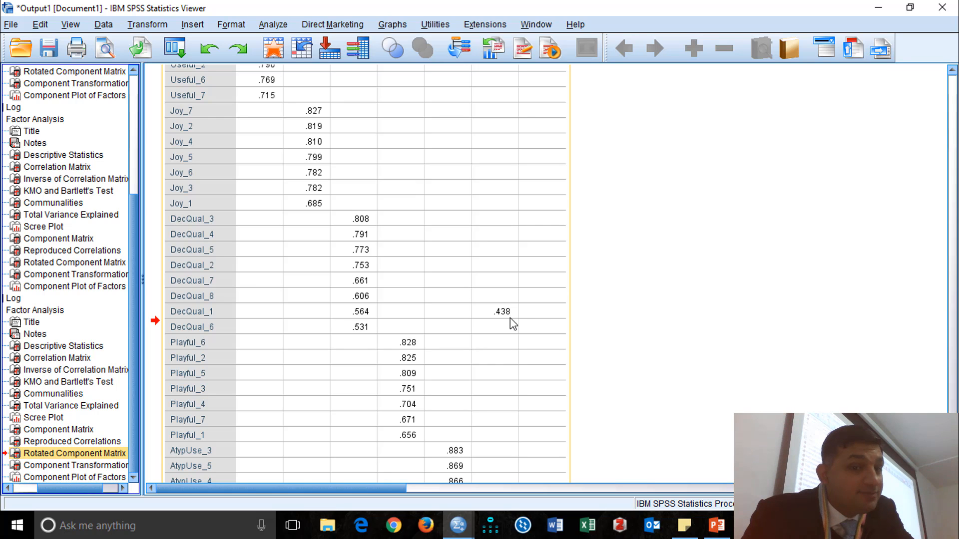
pyautogui.scroll(-4, 510, 320)
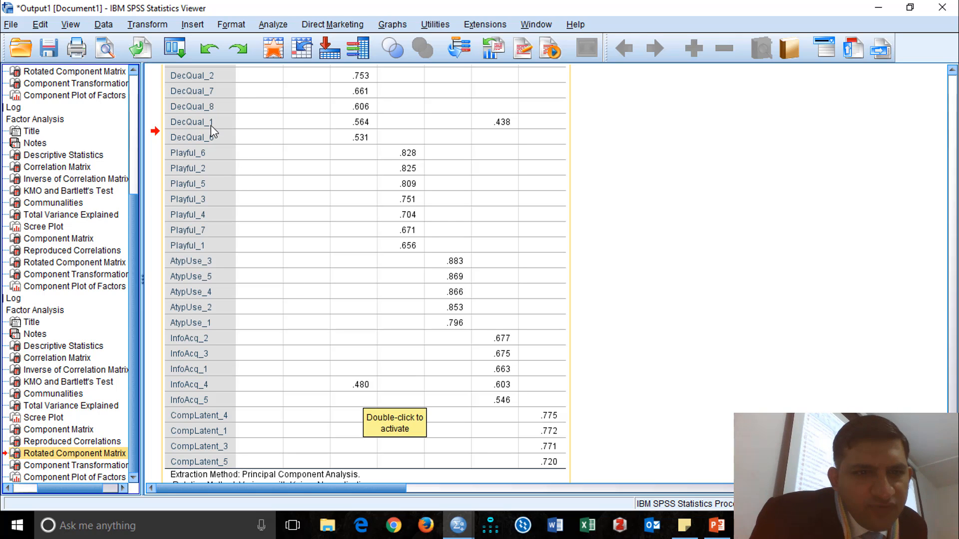
pyautogui.click(29, 395)
pyautogui.scroll(-10, 213, 325)
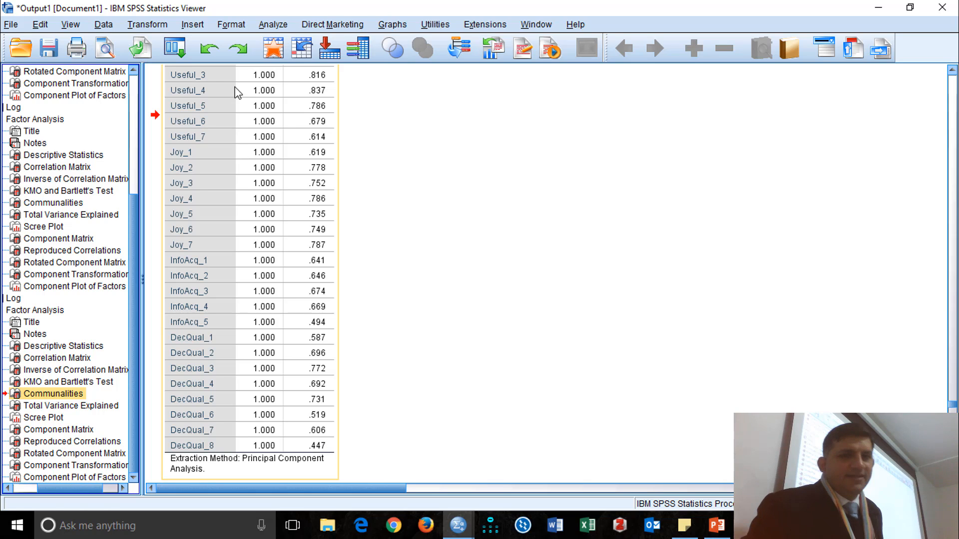
# Remove DecQual_8 from the factor analysis variables and rerun the analysis.
pyautogui.click(174, 48)
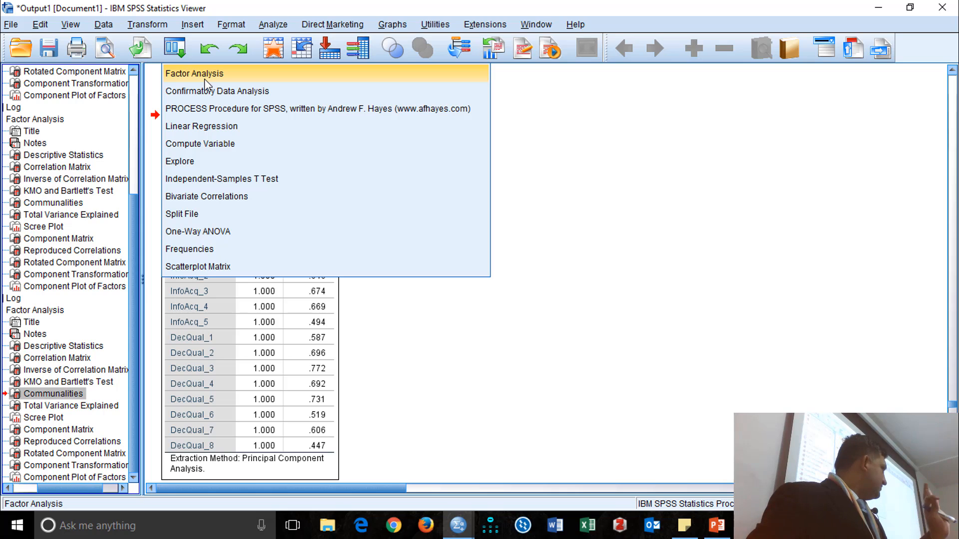
pyautogui.click(205, 78)
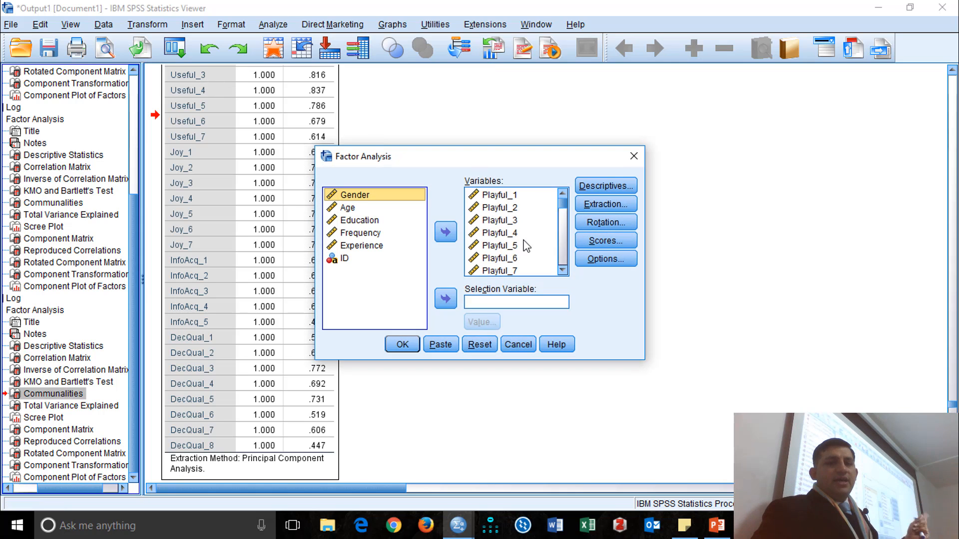
pyautogui.click(546, 206)
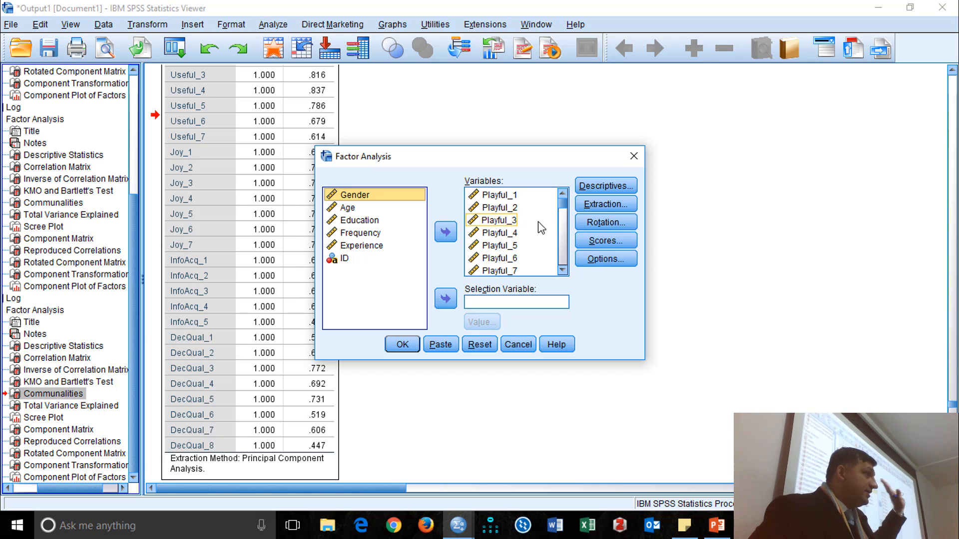
pyautogui.moveTo(566, 209); pyautogui.dragTo(565, 280)
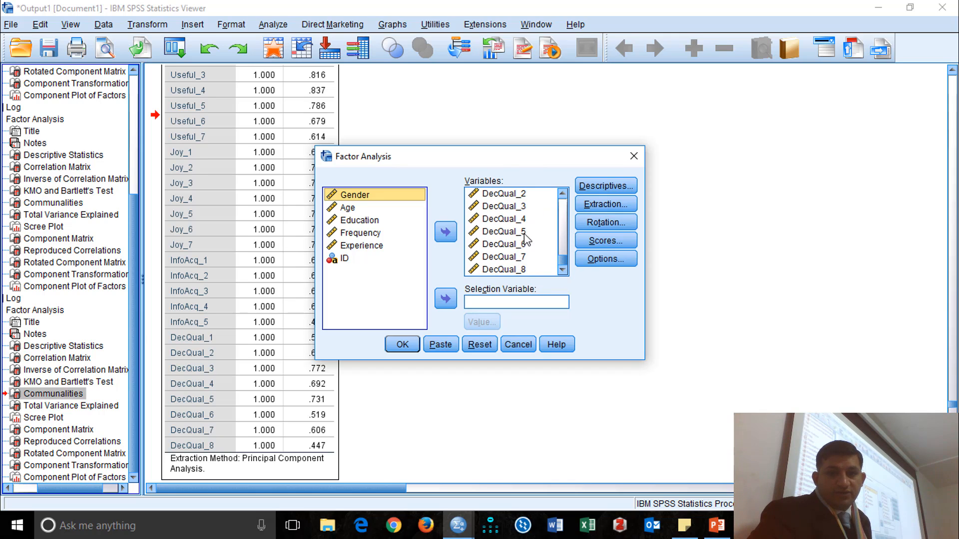
pyautogui.click(520, 270)
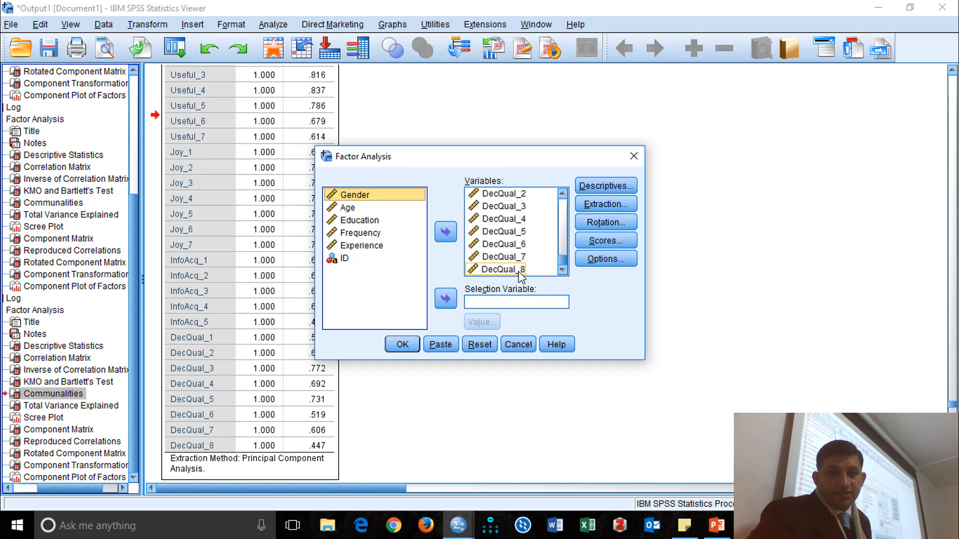
pyautogui.click(445, 232)
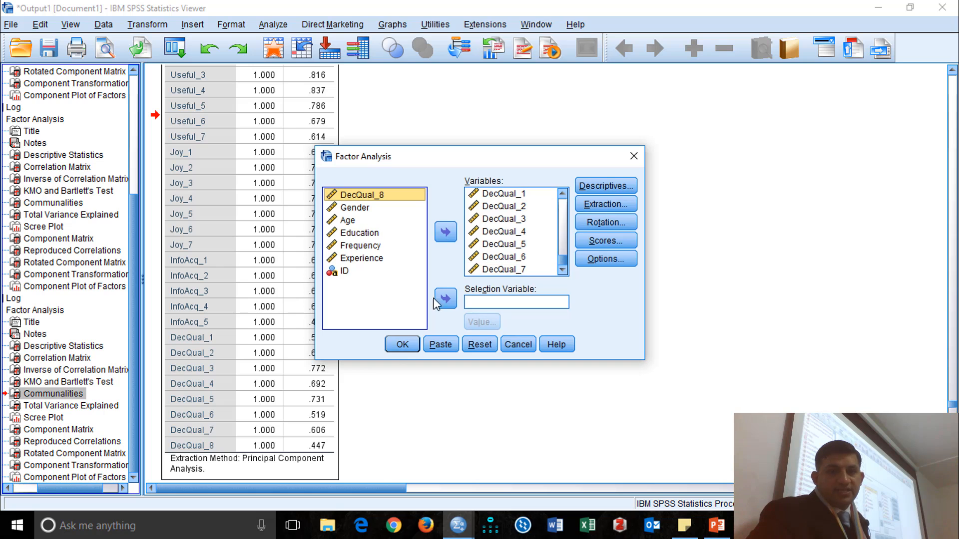
pyautogui.click(399, 344)
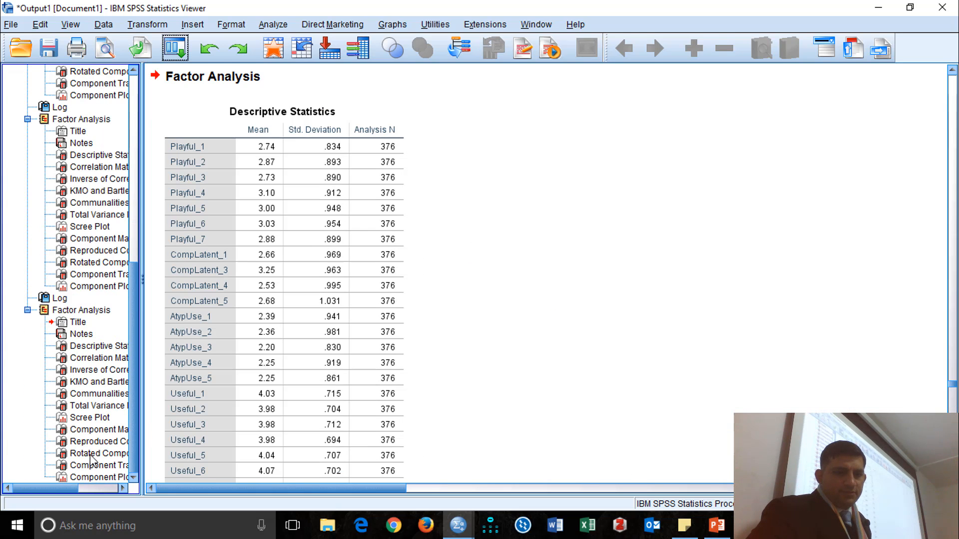
# Examine the Rotated Component Matrix of the run without DecQual_8, checking the cross-loadings of the DecQual and InfoAcq items.
pyautogui.click(95, 454)
pyautogui.scroll(-10, 449, 295)
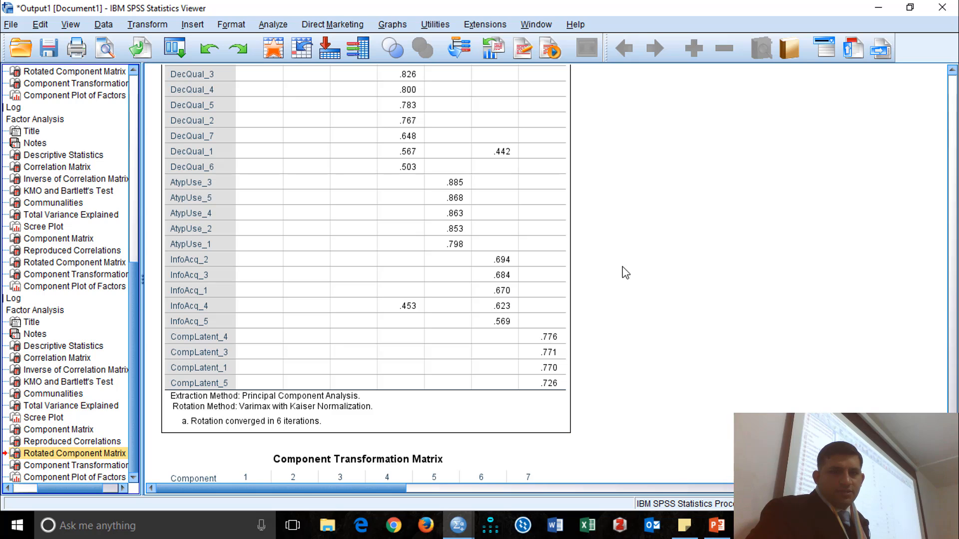
pyautogui.click(468, 158)
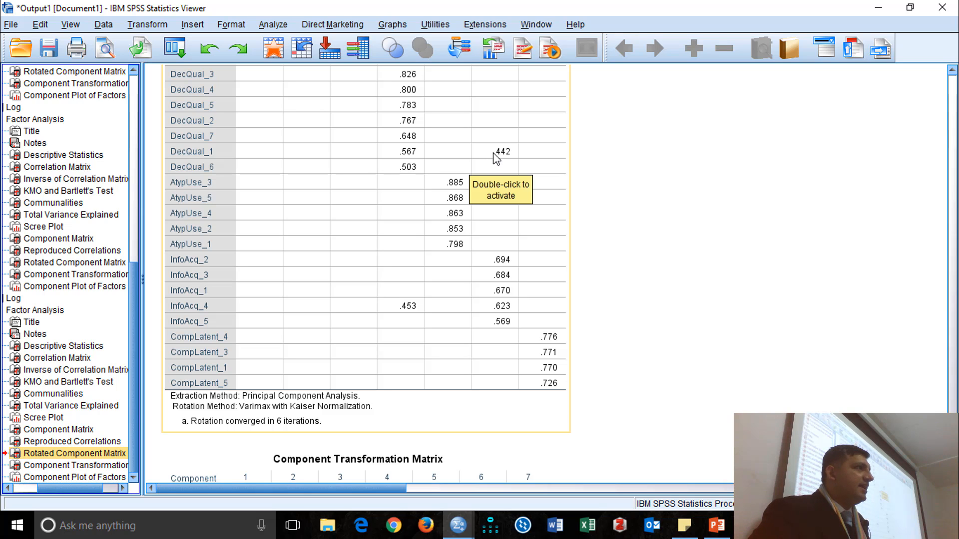
pyautogui.scroll(3, 361, 167)
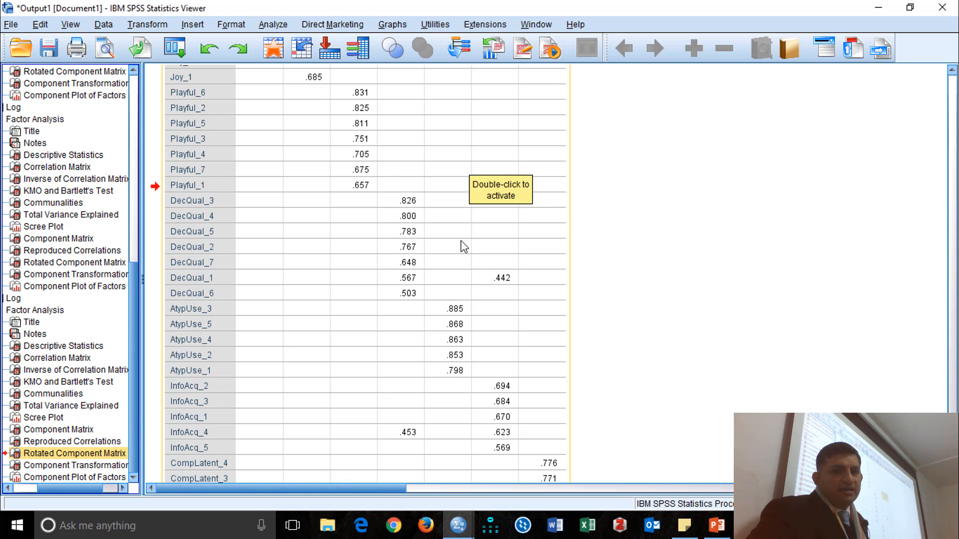
pyautogui.scroll(-2, 504, 225)
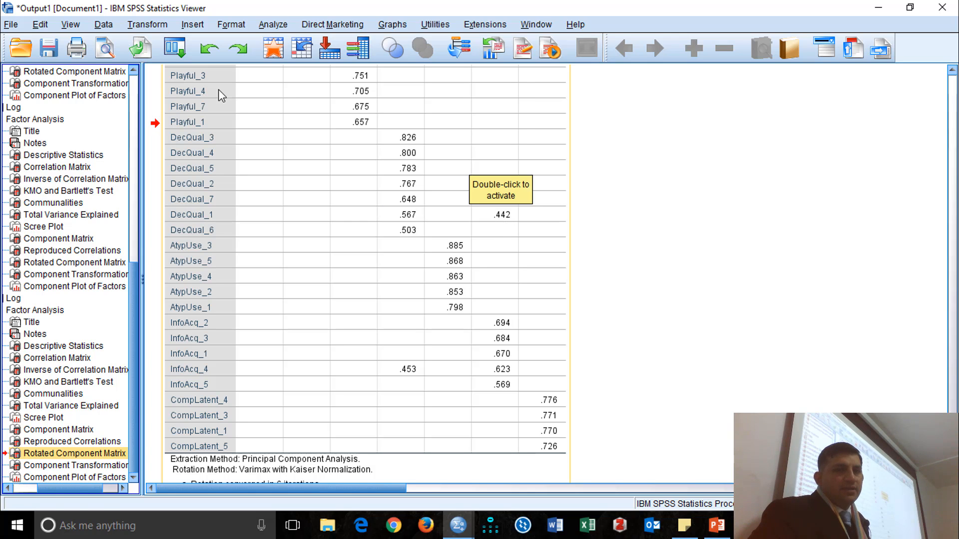
# Return DecQual_8 to the factor analysis variables and rerun the analysis.
pyautogui.click(175, 48)
pyautogui.click(202, 77)
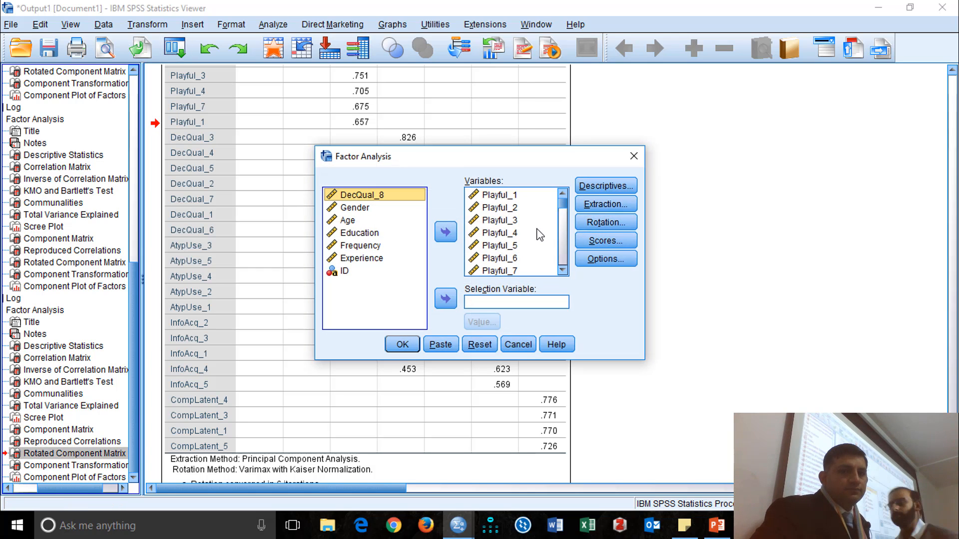
pyautogui.scroll(-3, 547, 233)
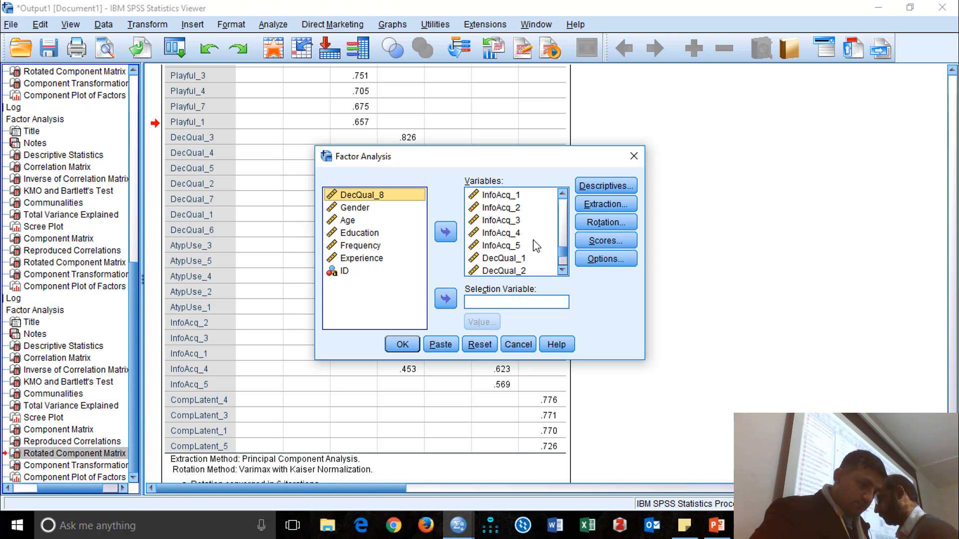
pyautogui.click(536, 246)
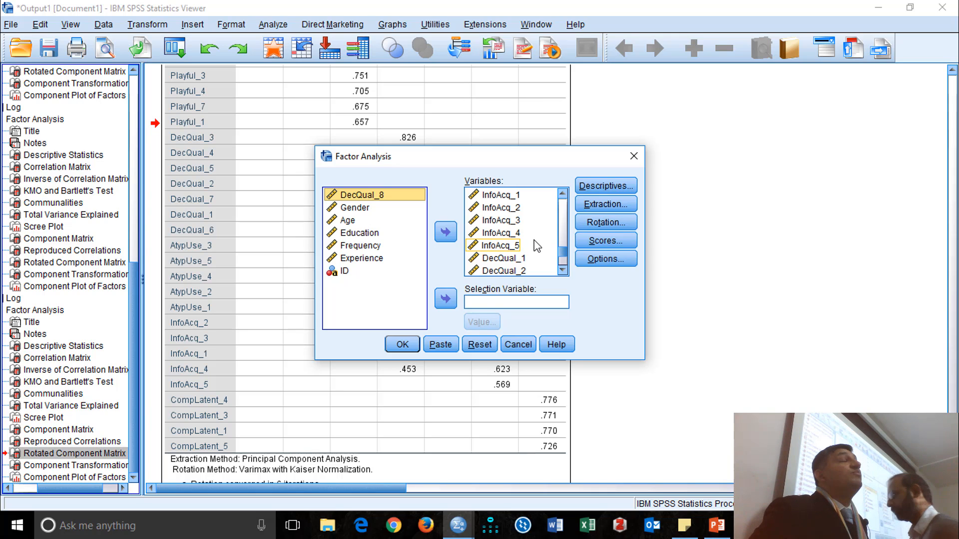
pyautogui.click(536, 238)
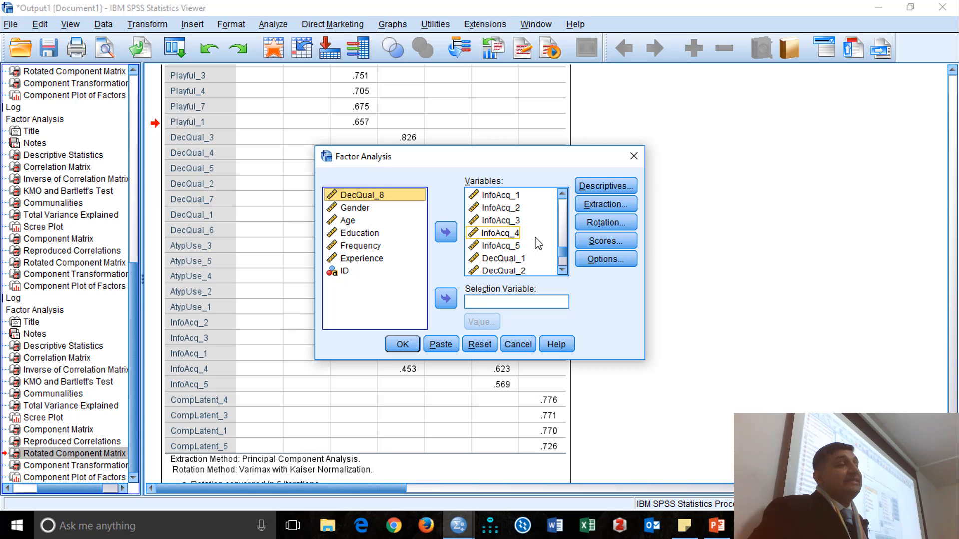
pyautogui.scroll(-2, 536, 229)
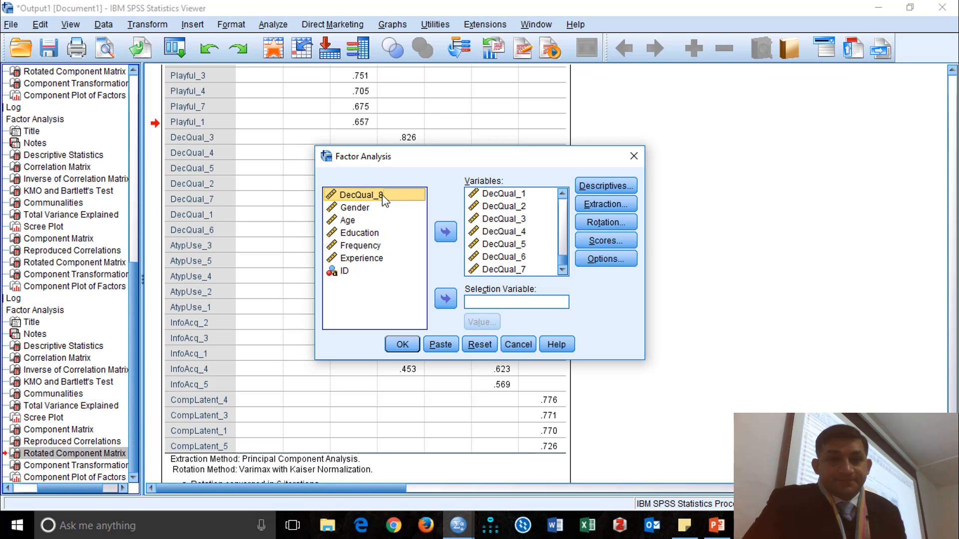
pyautogui.click(445, 232)
pyautogui.click(402, 344)
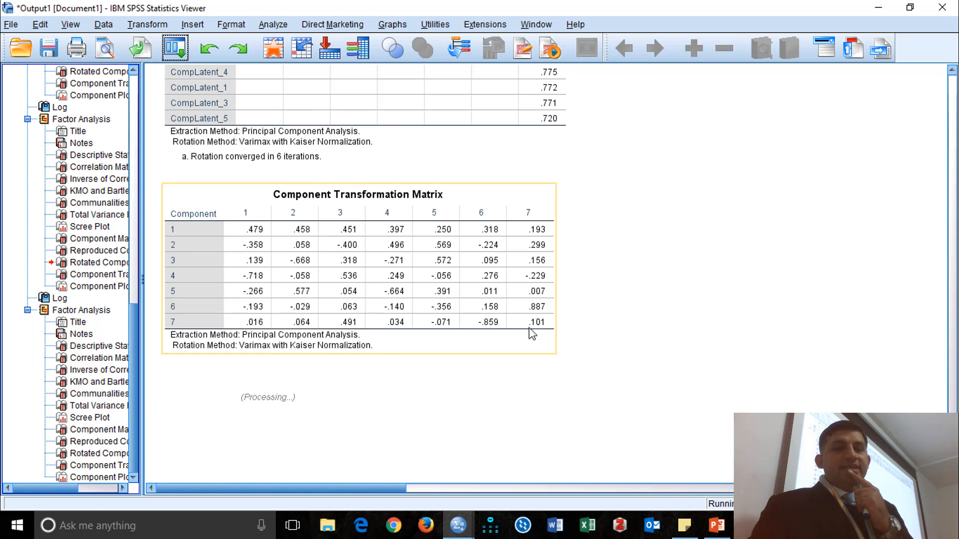
# Examine the Rotated Component Matrix of the run that includes DecQual_8 again, checking DecQual_1 and InfoAcq_4 for cross-loadings.
pyautogui.scroll(5, 518, 336)
pyautogui.click(81, 454)
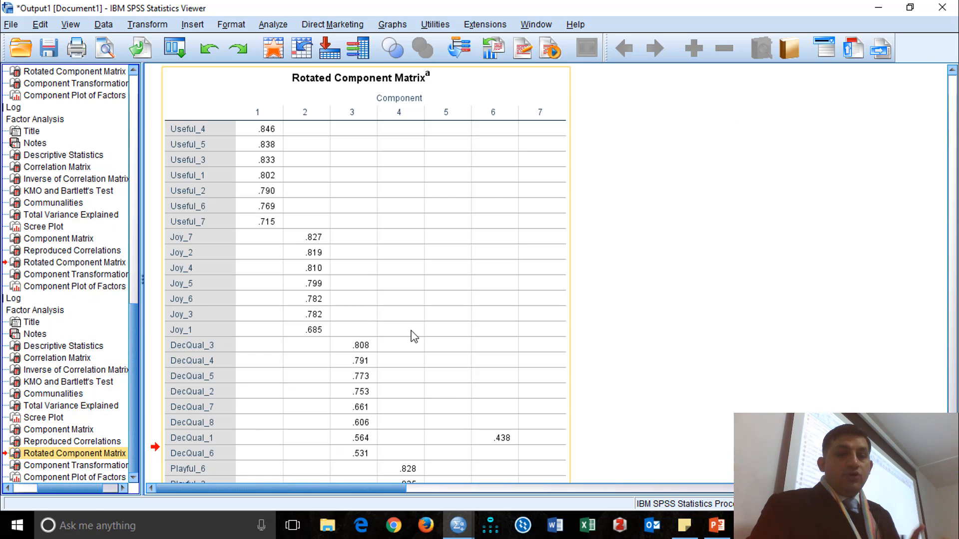
pyautogui.scroll(-3, 451, 396)
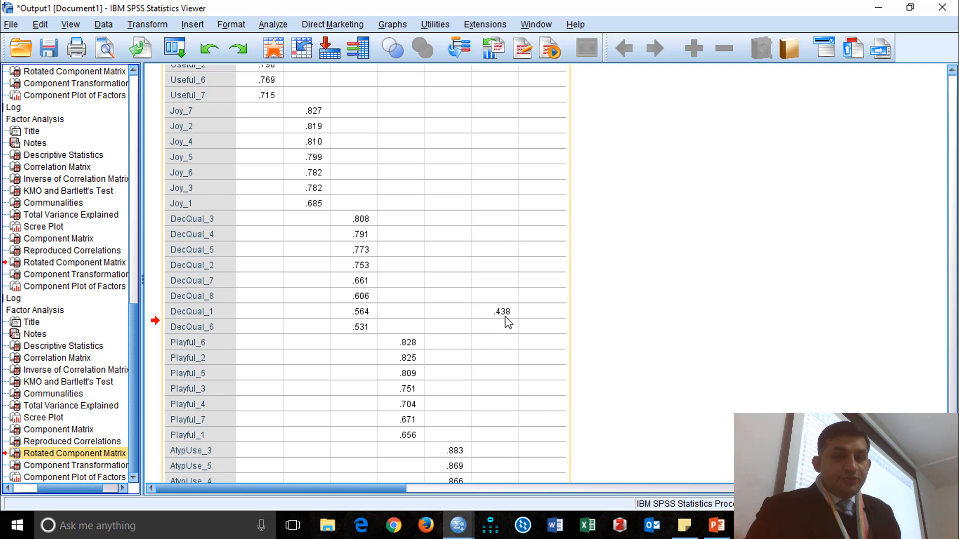
pyautogui.scroll(-4, 507, 323)
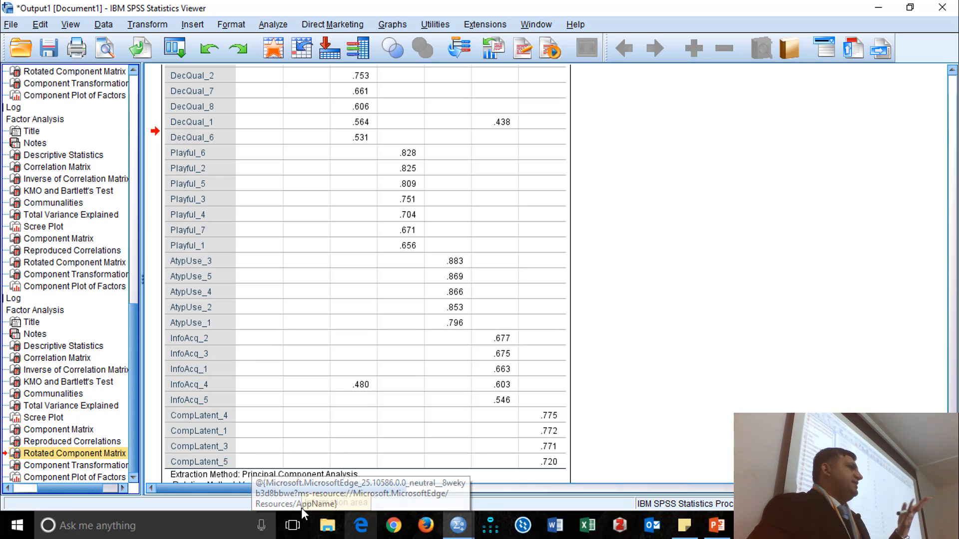
# Set the suppression threshold for small coefficients to .49, rerun the factor analysis and check the Rotated Component Matrix.
pyautogui.click(175, 49)
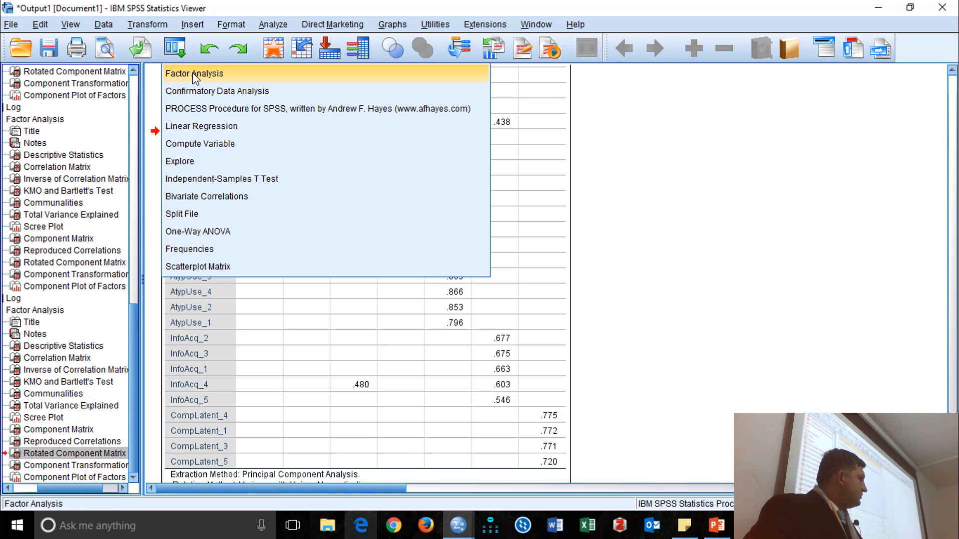
pyautogui.click(617, 256)
pyautogui.click(175, 49)
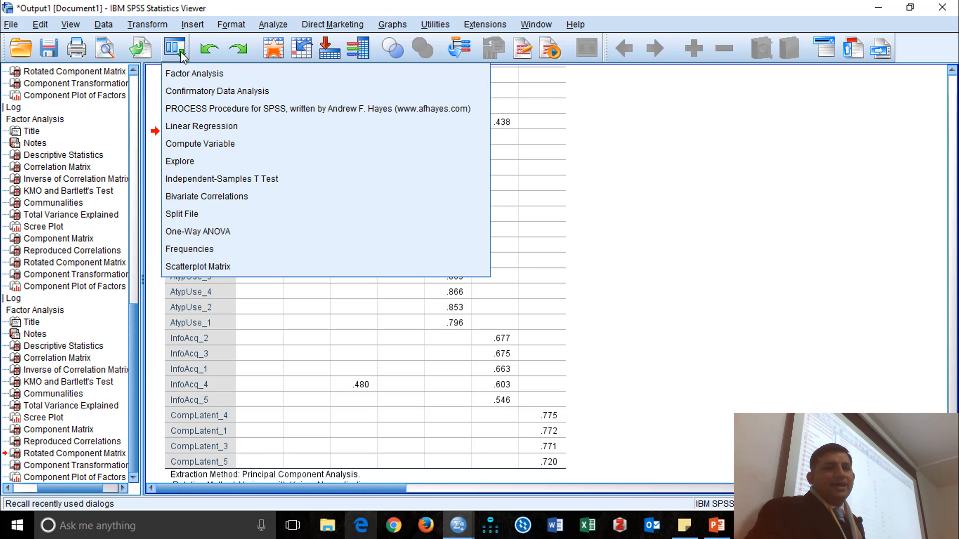
pyautogui.click(213, 76)
pyautogui.click(609, 261)
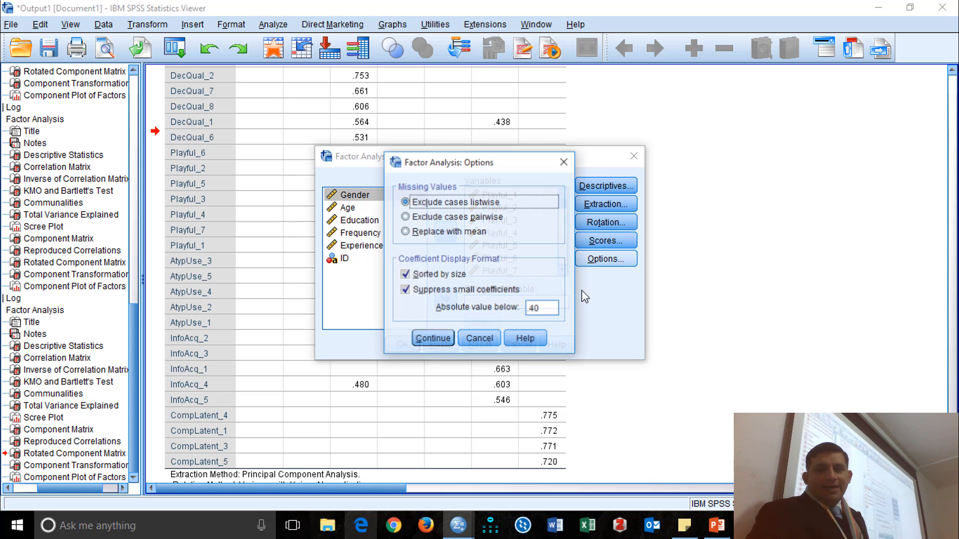
pyautogui.doubleClick(556, 308)
pyautogui.click(552, 314)
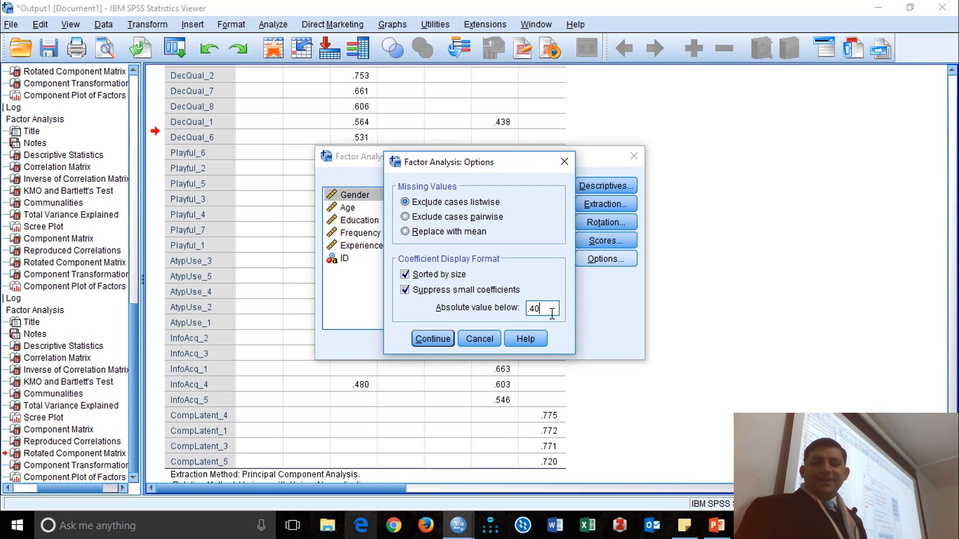
pyautogui.write('9')
pyautogui.click(433, 339)
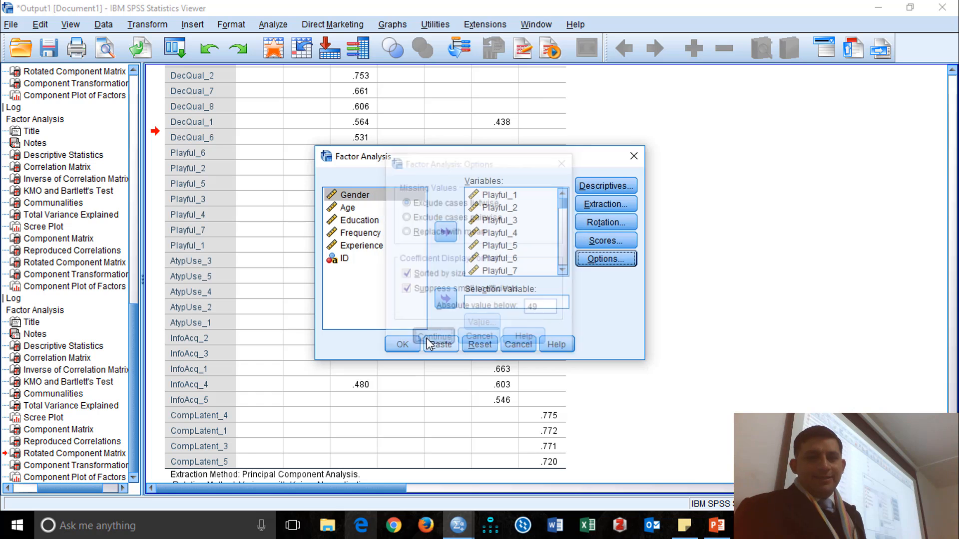
pyautogui.click(400, 343)
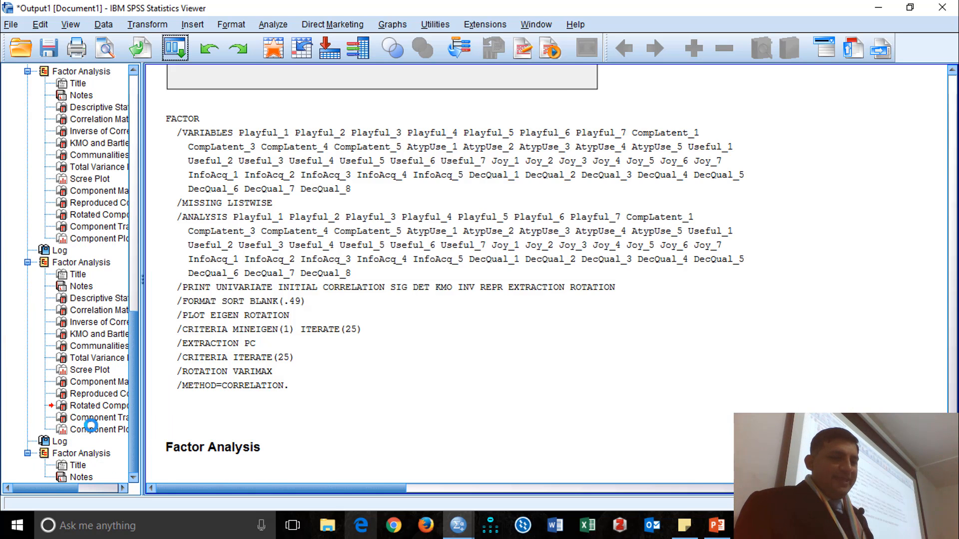
pyautogui.scroll(-8, 786, 350)
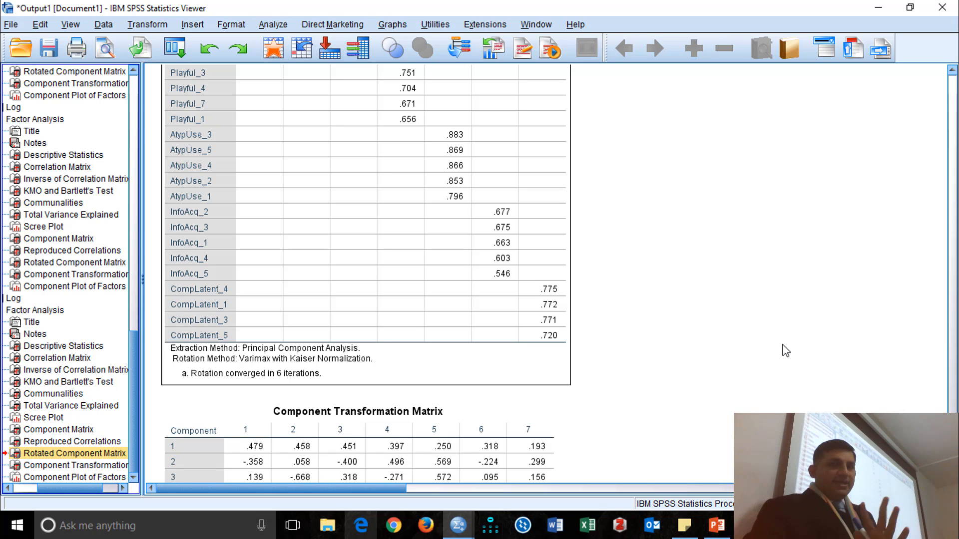
pyautogui.scroll(5, 368, 263)
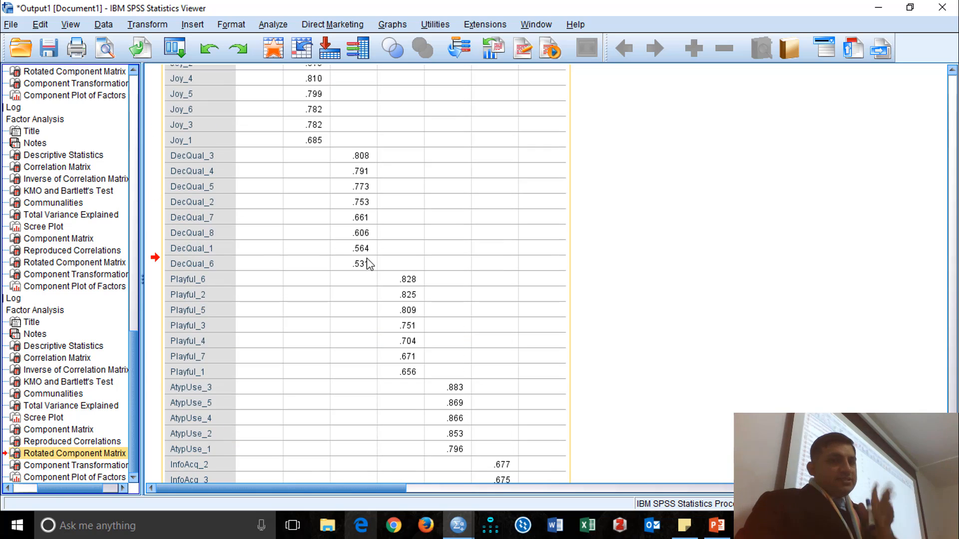
# Lower the absolute-value threshold for suppressing small coefficients, rerun the factor analysis and check the Rotated Component Matrix for cross-loadings.
pyautogui.click(174, 48)
pyautogui.click(140, 73)
pyautogui.click(595, 259)
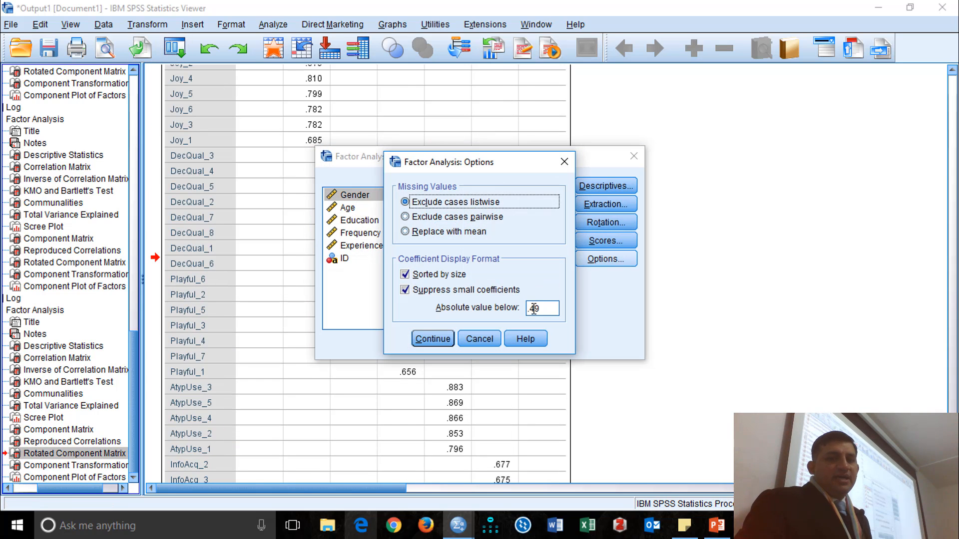
pyautogui.doubleClick(552, 306)
pyautogui.click(550, 309)
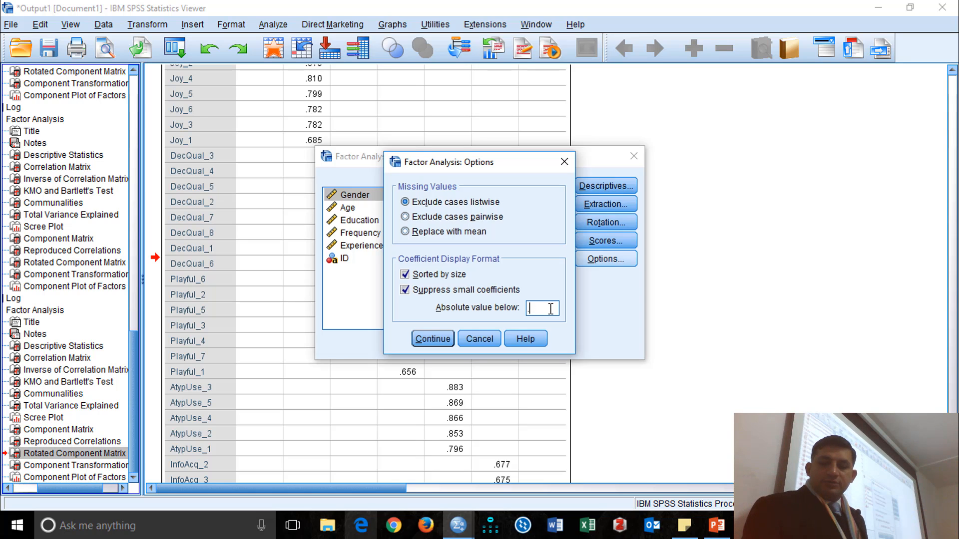
pyautogui.click(444, 344)
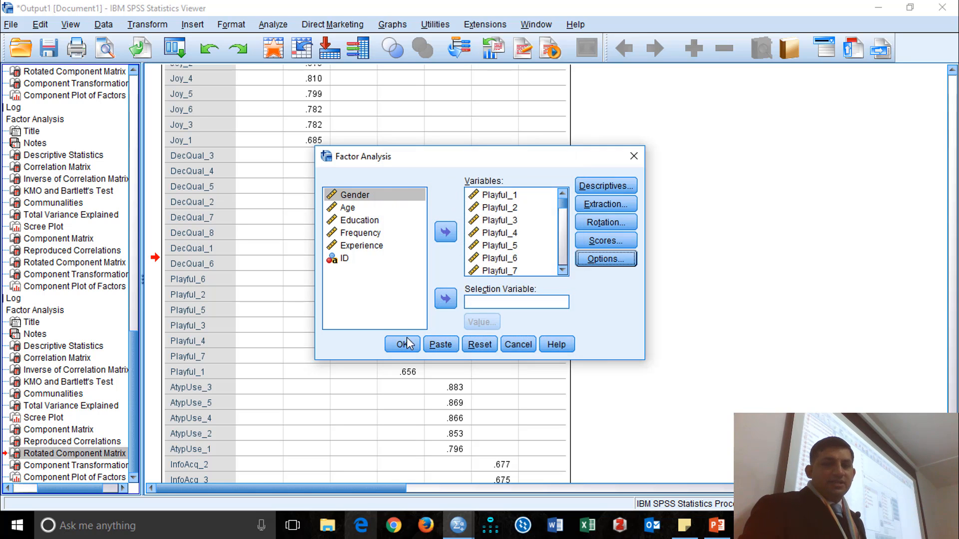
pyautogui.click(397, 342)
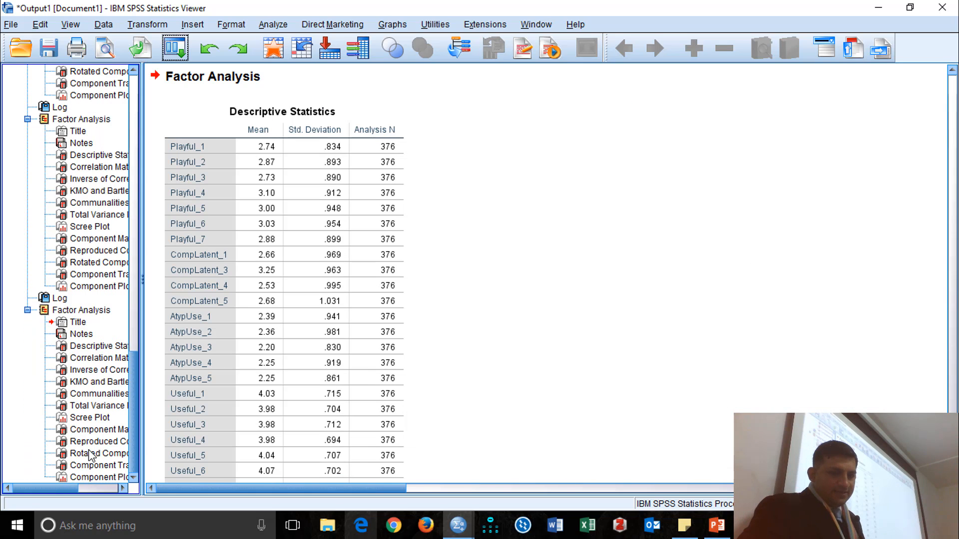
pyautogui.click(90, 455)
pyautogui.scroll(-5, 571, 321)
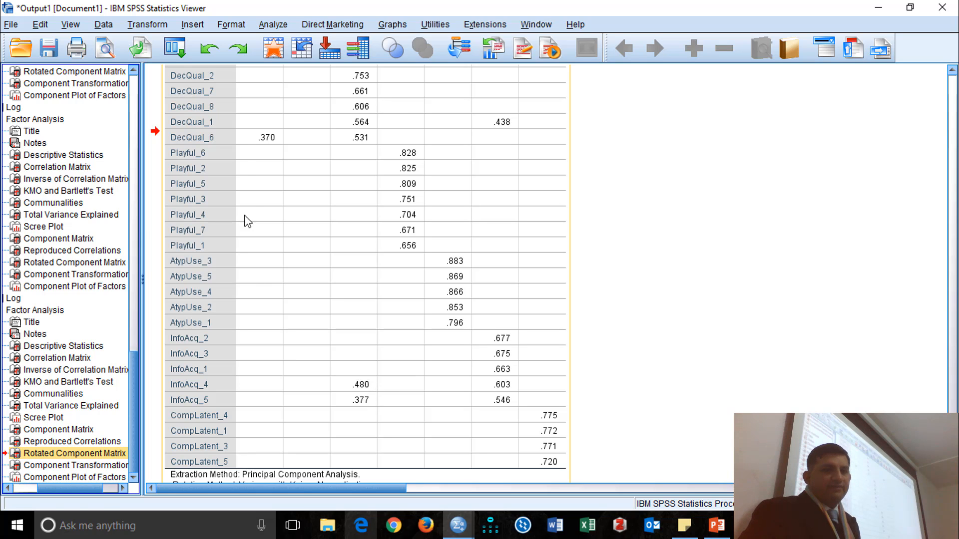
# Remove InfoAcq_4 from the factor analysis variables, rerun the analysis and check the cross-loadings in the Rotated Component Matrix.
pyautogui.click(181, 52)
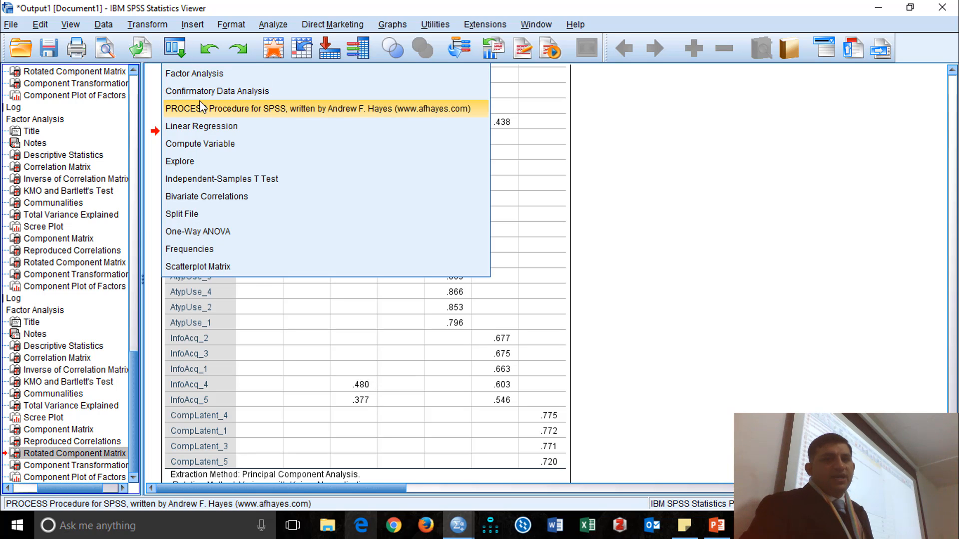
pyautogui.click(206, 73)
pyautogui.scroll(-5, 500, 250)
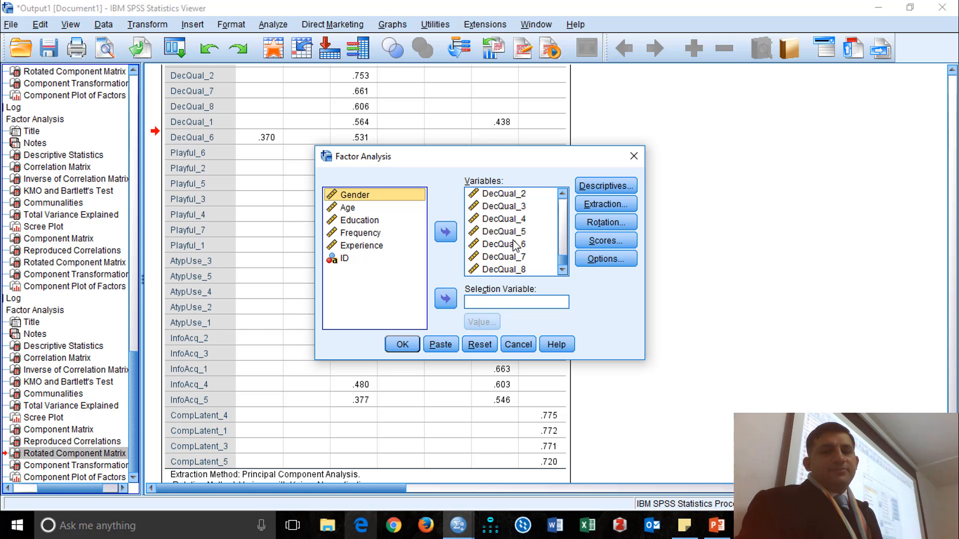
pyautogui.scroll(2, 516, 235)
pyautogui.scroll(-3, 516, 236)
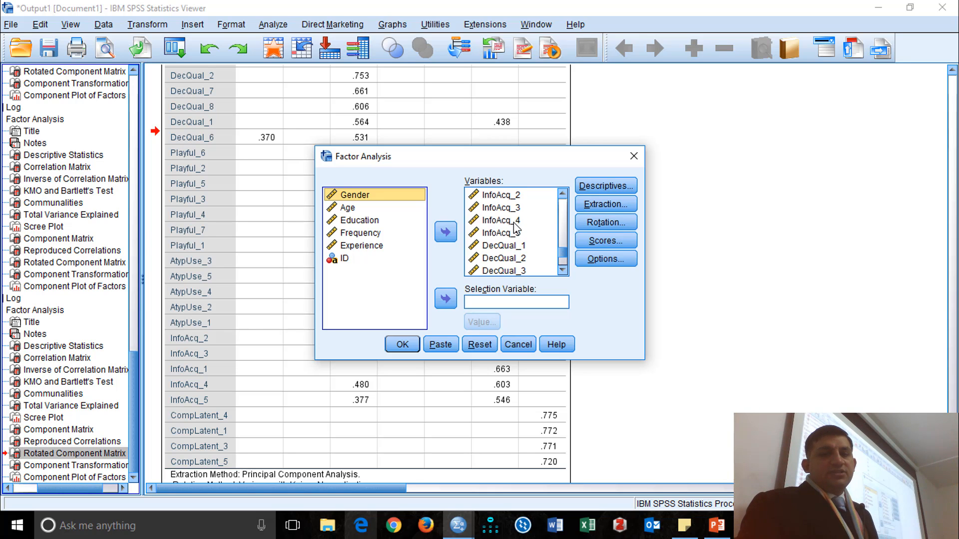
pyautogui.click(514, 223)
pyautogui.click(446, 232)
pyautogui.click(401, 344)
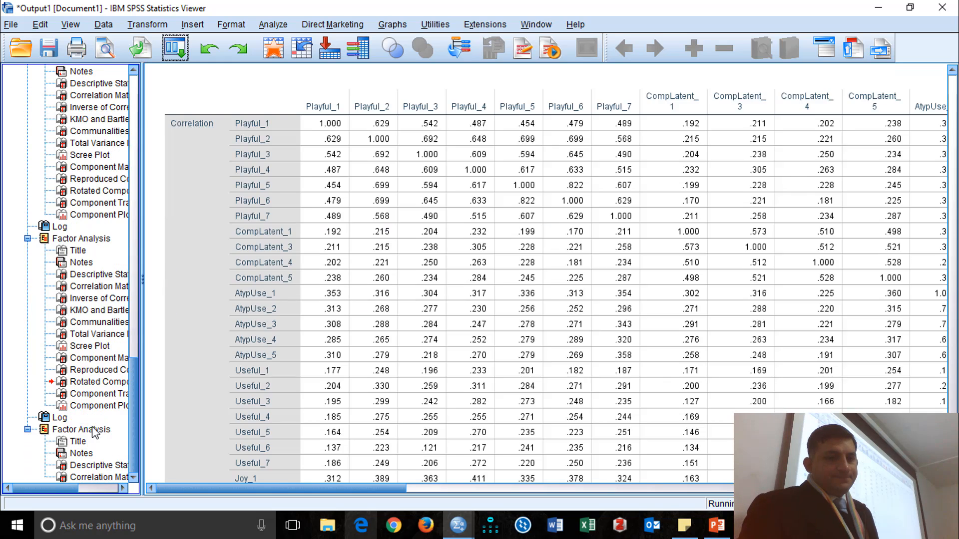
pyautogui.click(100, 453)
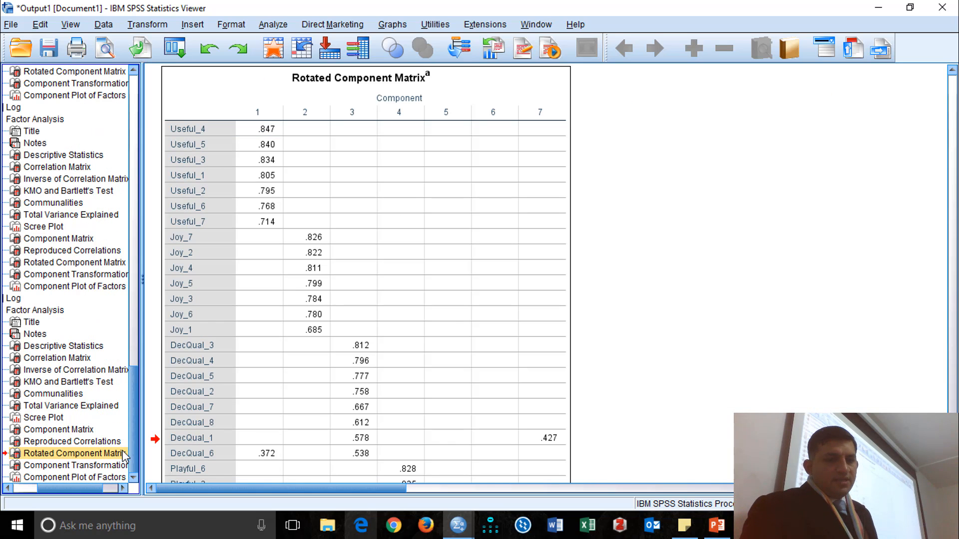
pyautogui.scroll(-3, 500, 313)
pyautogui.scroll(-4, 500, 313)
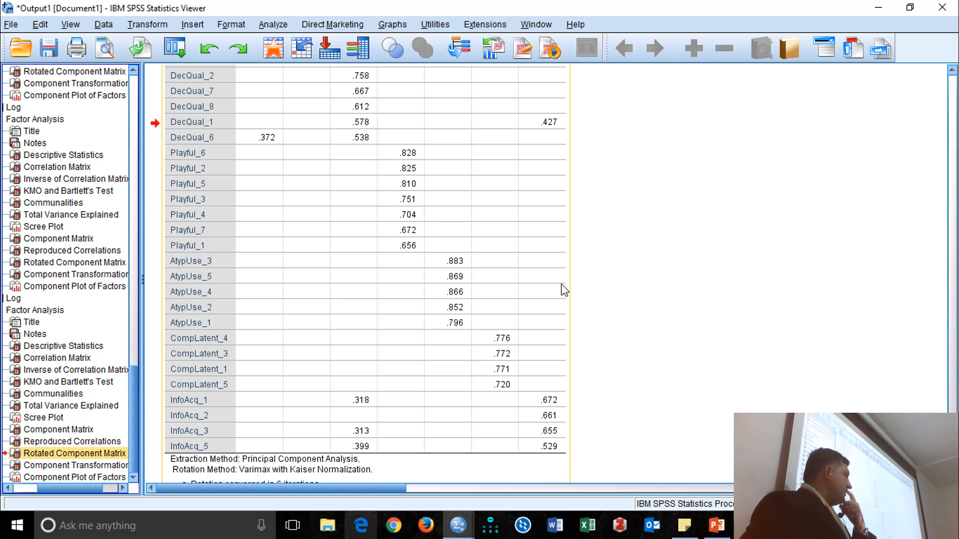
# Return InfoAcq_4 to the factor analysis variables, rerun the analysis and review the Rotated Component Matrix.
pyautogui.click(187, 54)
pyautogui.click(194, 67)
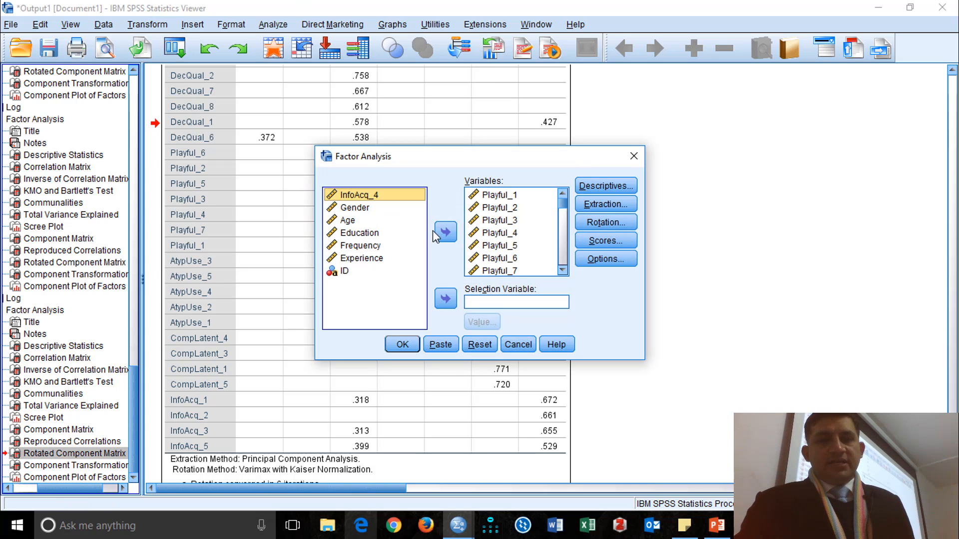
pyautogui.click(445, 233)
pyautogui.click(407, 344)
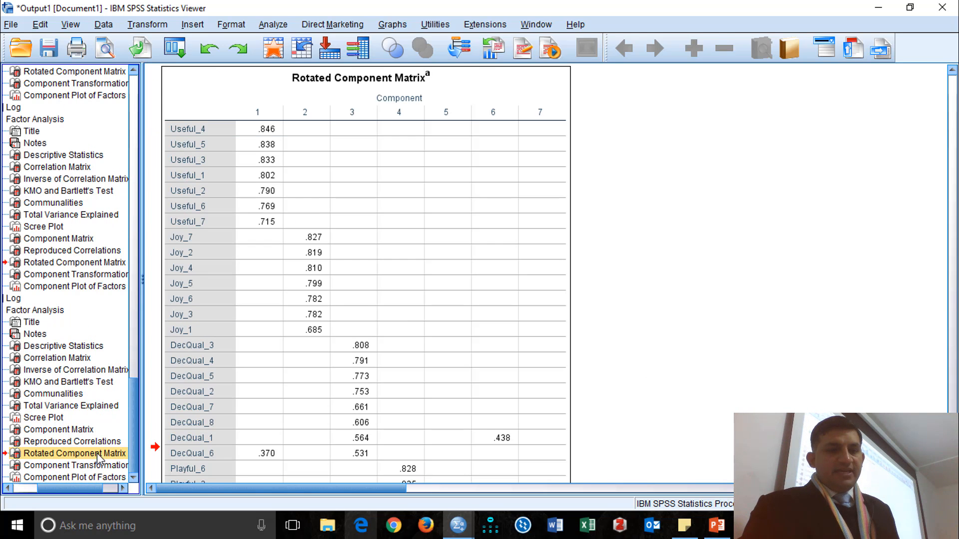
pyautogui.scroll(-6, 622, 323)
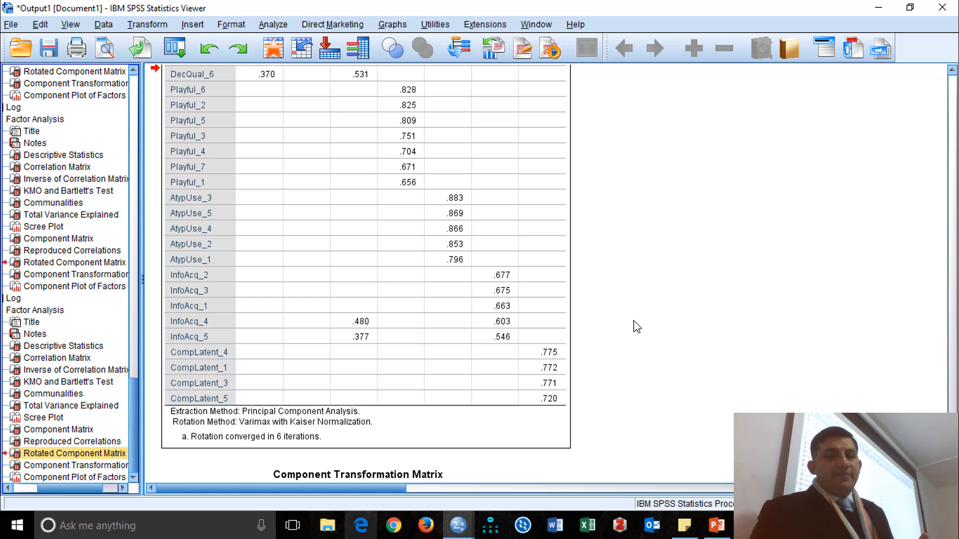
pyautogui.scroll(5, 635, 318)
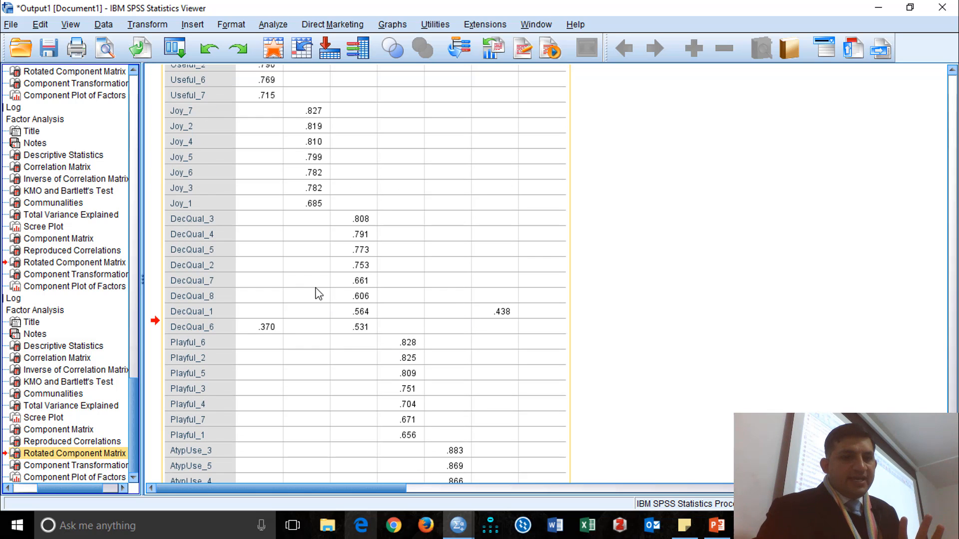
pyautogui.scroll(5, 319, 295)
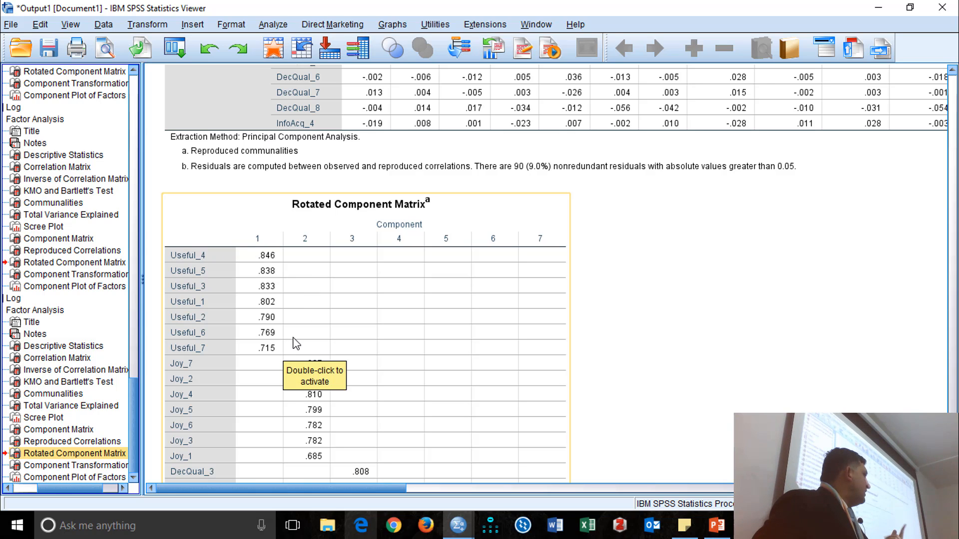
# Replace all factor analysis variables with only DecQual_1 through DecQual_8 and run the analysis.
pyautogui.click(172, 49)
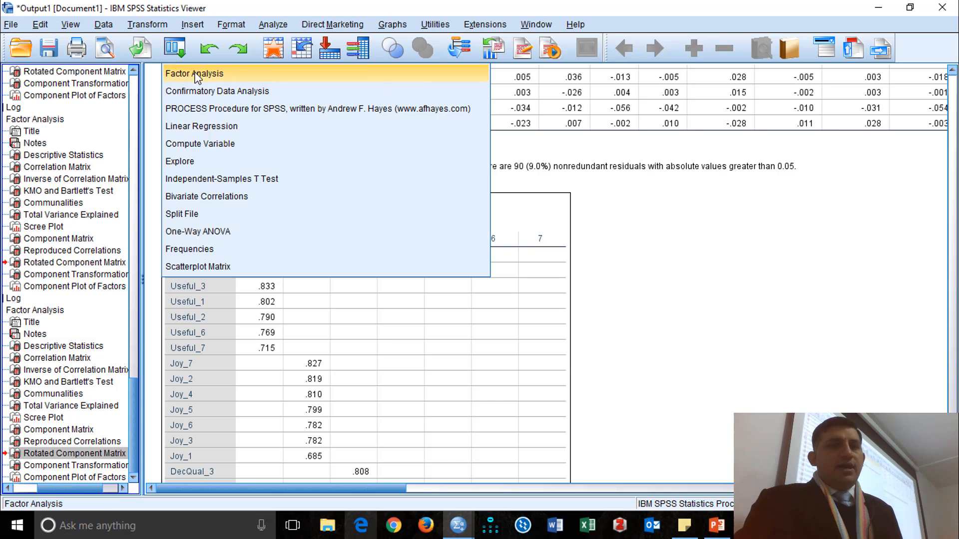
pyautogui.click(196, 78)
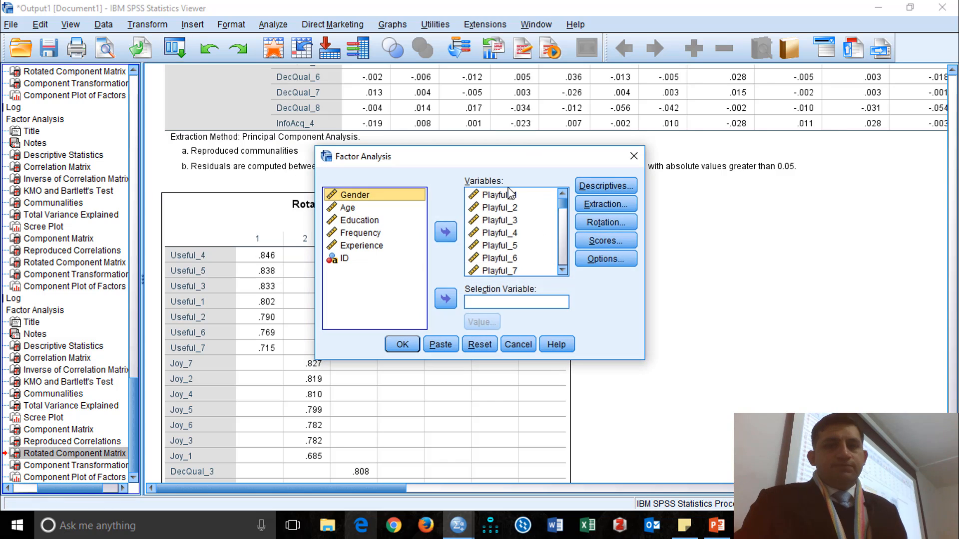
pyautogui.click(446, 233)
pyautogui.scroll(-5, 383, 270)
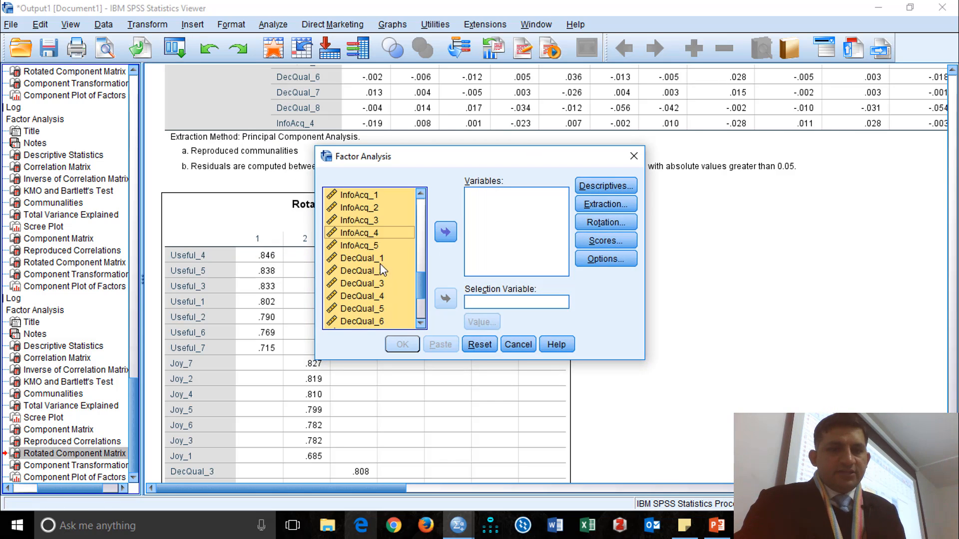
pyautogui.scroll(-3, 374, 300)
pyautogui.click(386, 248)
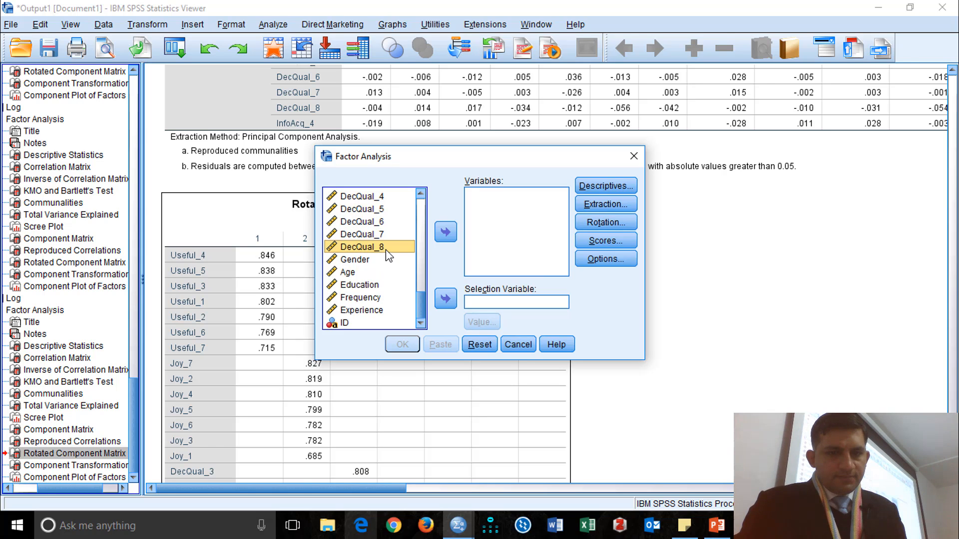
pyautogui.scroll(3, 387, 251)
pyautogui.keyDown('shift'); pyautogui.click(382, 271); pyautogui.keyUp('shift')
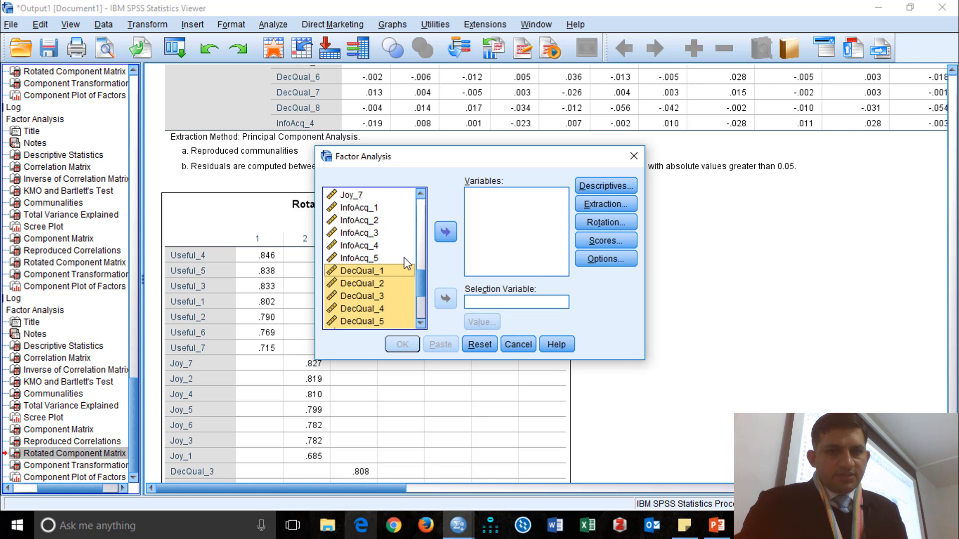
pyautogui.click(445, 232)
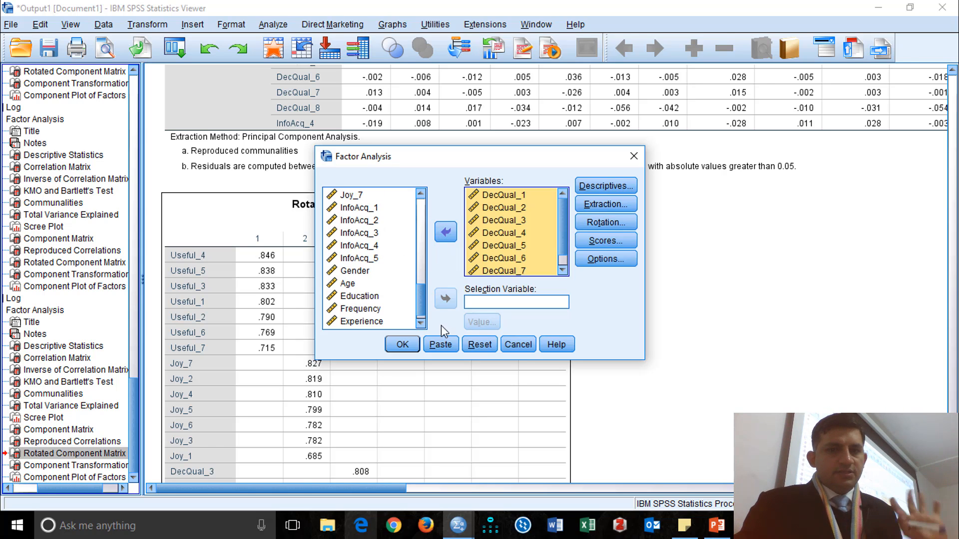
pyautogui.click(403, 345)
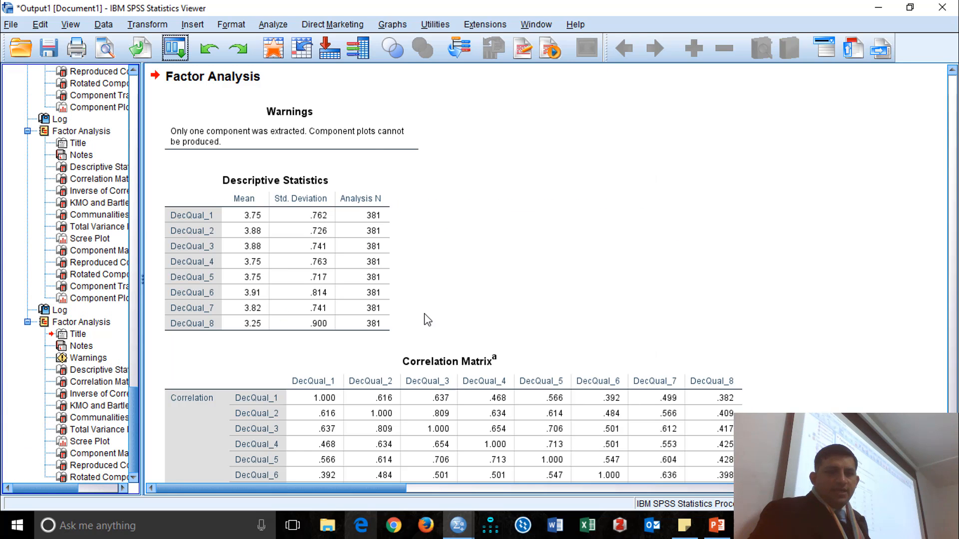
# Check the Rotated Component Matrix and Component Matrix loadings of the DecQual-only run, and switch to the Data Editor.
pyautogui.scroll(-3, 430, 320)
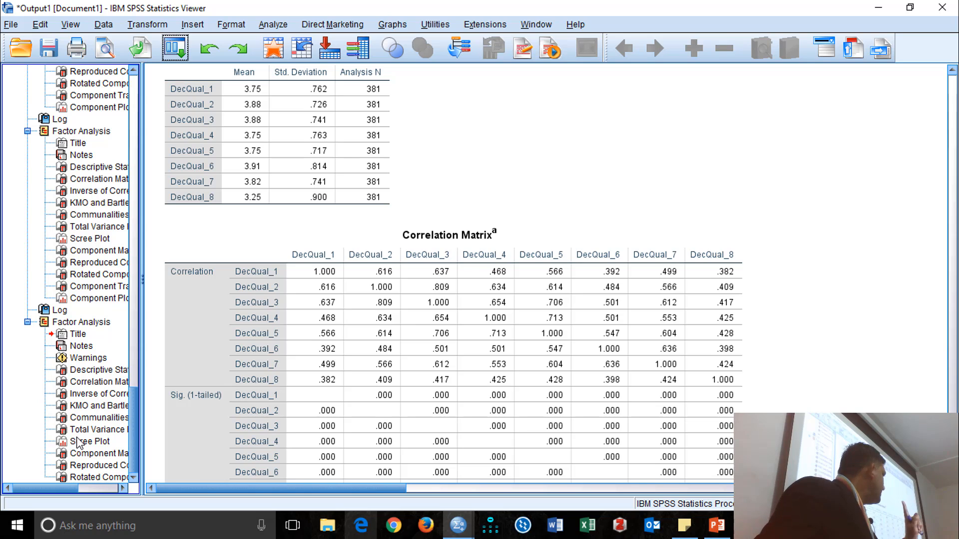
pyautogui.click(100, 478)
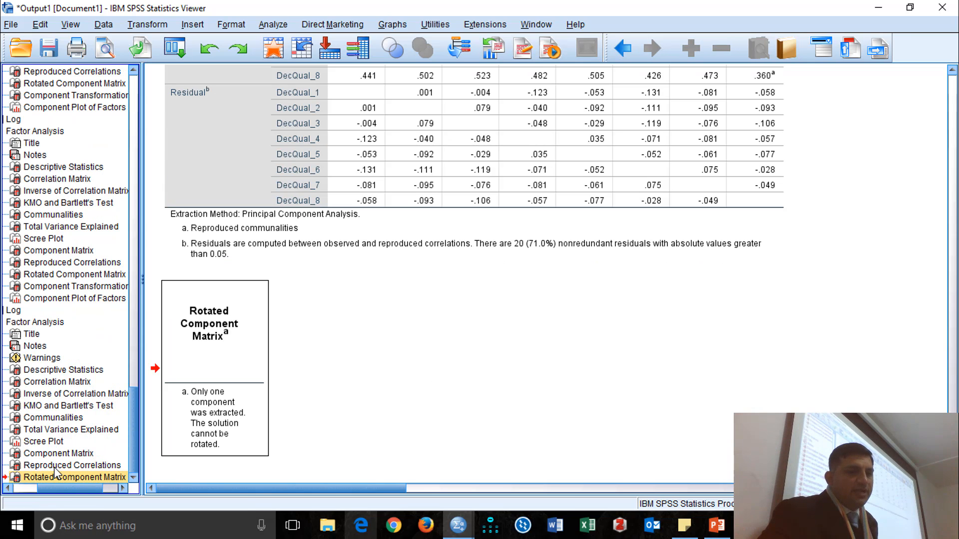
pyautogui.click(60, 454)
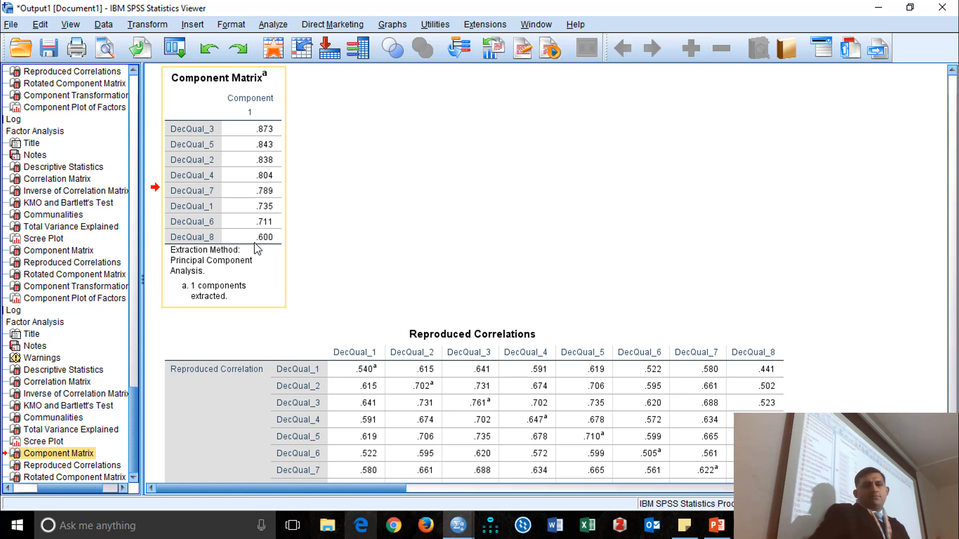
pyautogui.press('super+d')
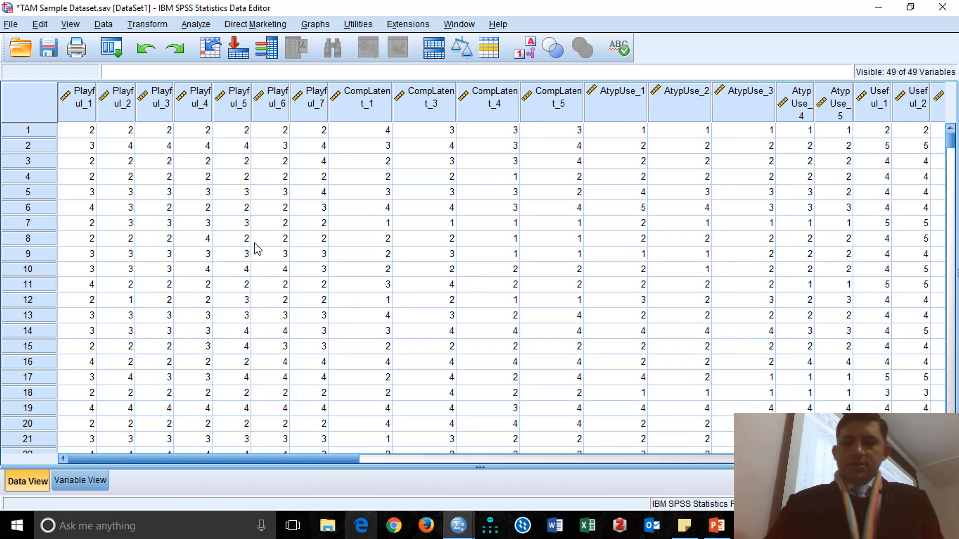